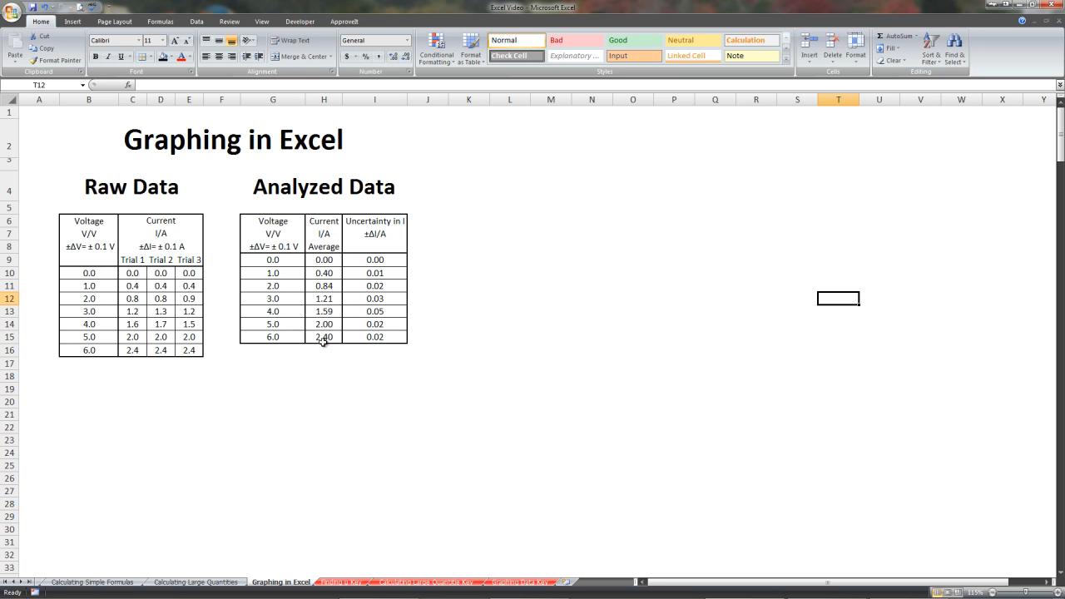
# Insert a markers-only scatter chart from the analyzed voltage and average current data in G9:H15.
pyautogui.moveTo(277, 259); pyautogui.dragTo(321, 337)
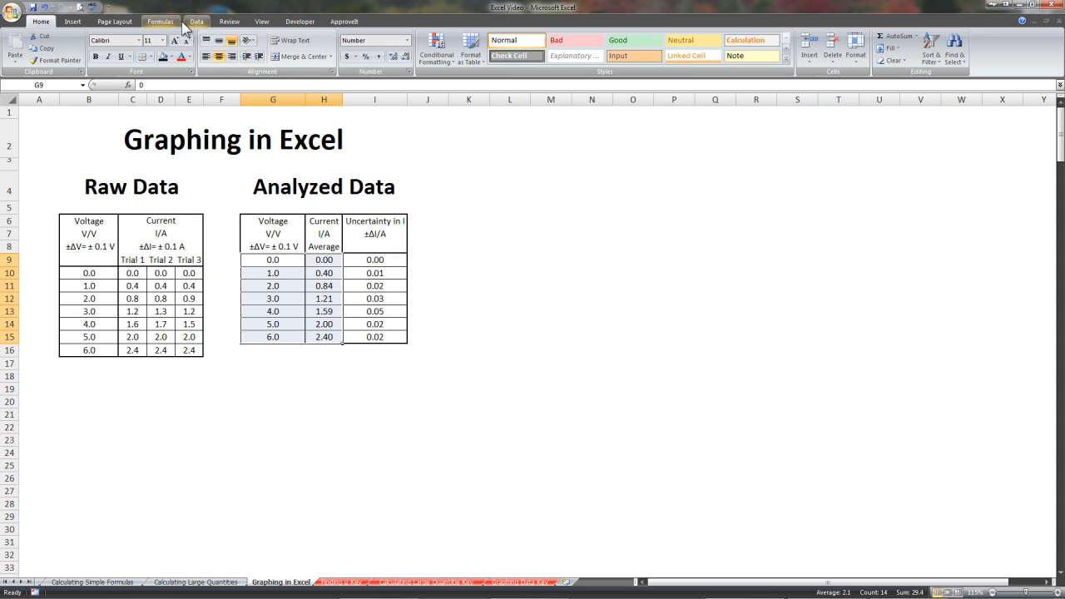
pyautogui.moveTo(277, 260); pyautogui.dragTo(324, 332)
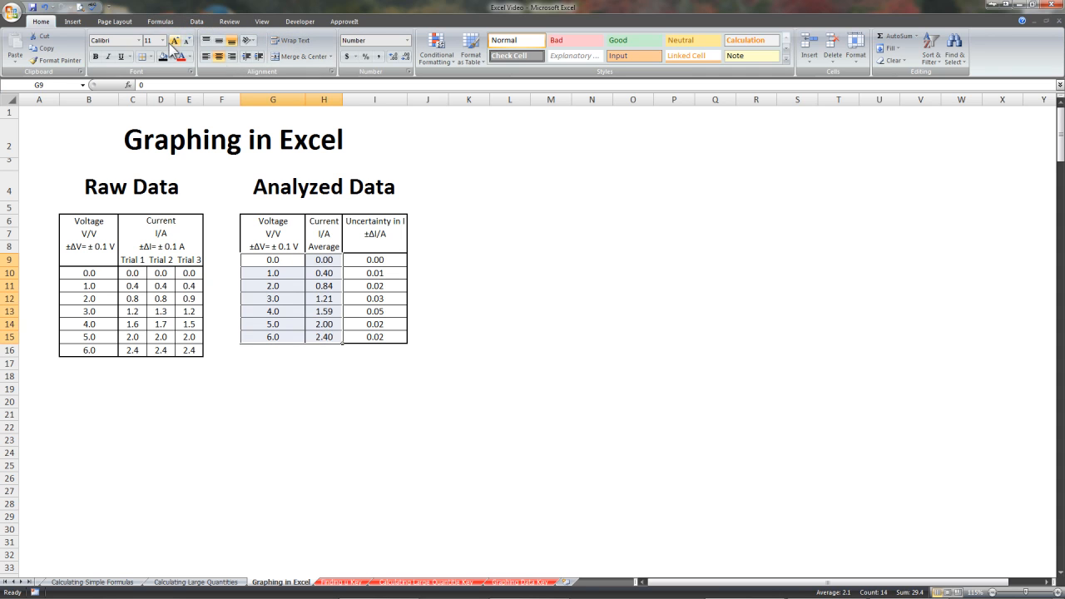
pyautogui.click(72, 21)
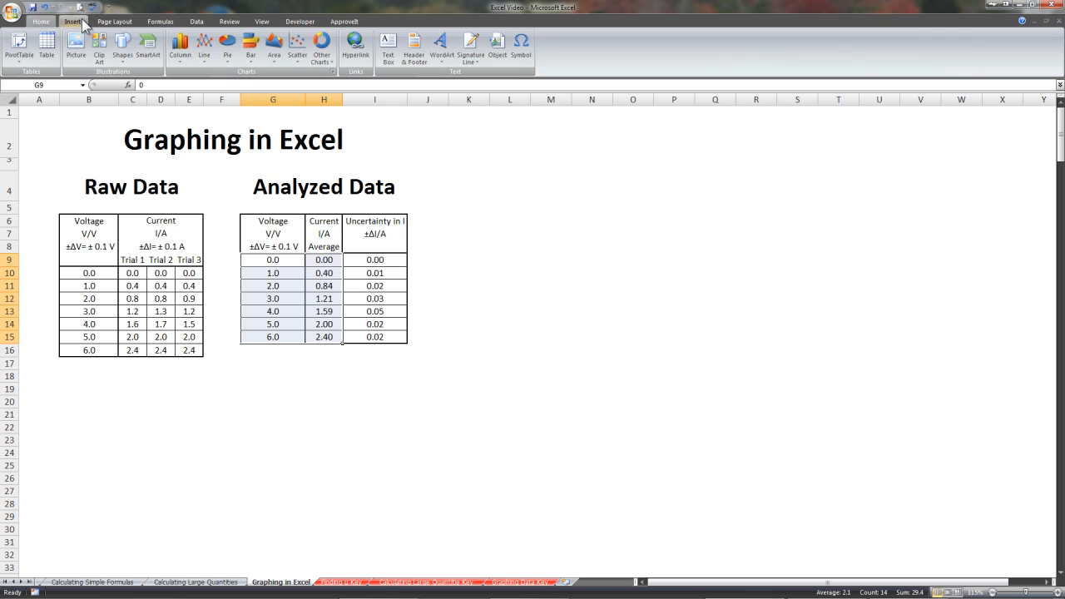
pyautogui.click(298, 55)
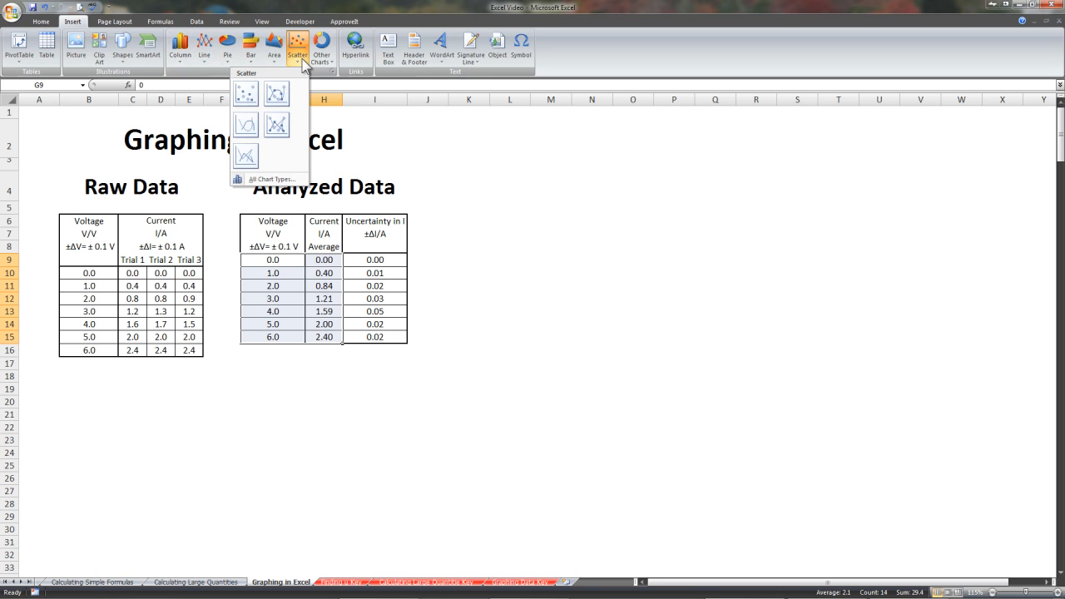
pyautogui.click(249, 95)
# Place the chart beside the Analyzed Data table, enlarged to about columns K to W and rows 4 to 31, with chart Layout 1.
pyautogui.moveTo(525, 255); pyautogui.dragTo(581, 154)
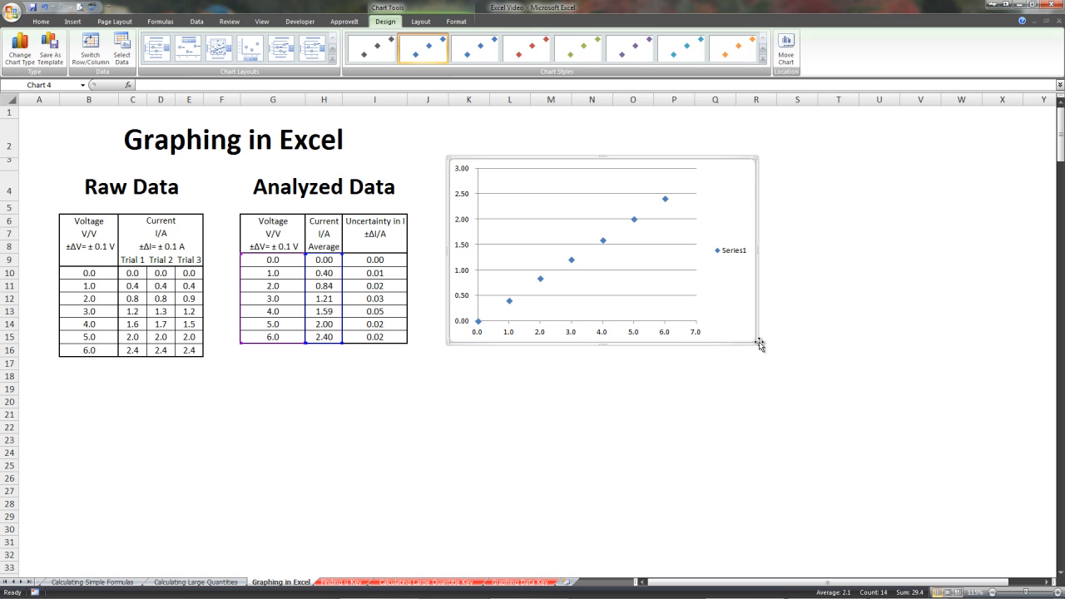
pyautogui.moveTo(760, 345); pyautogui.dragTo(995, 546)
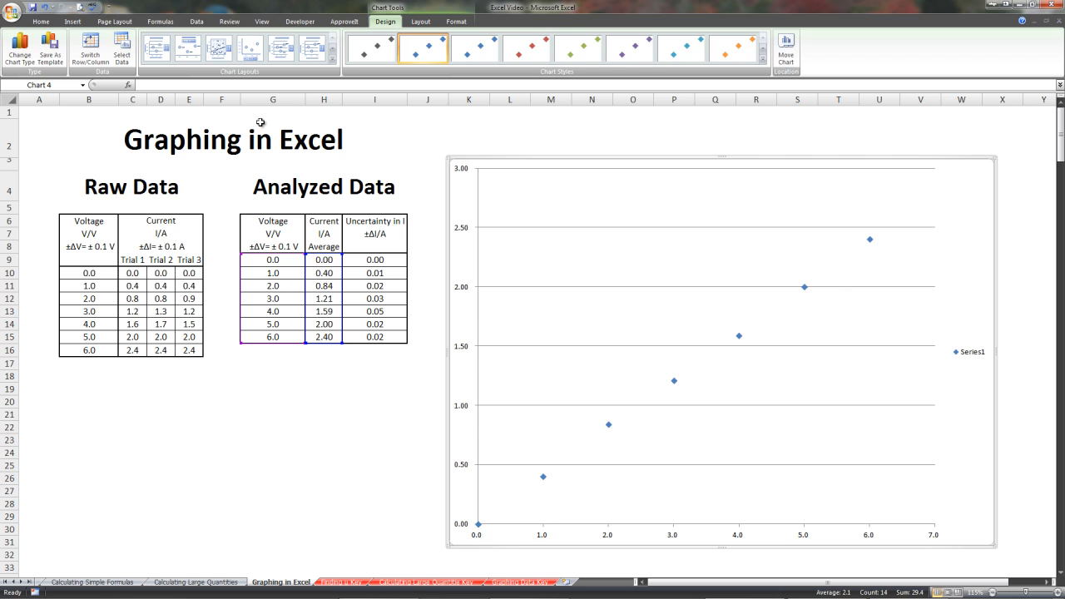
pyautogui.click(164, 55)
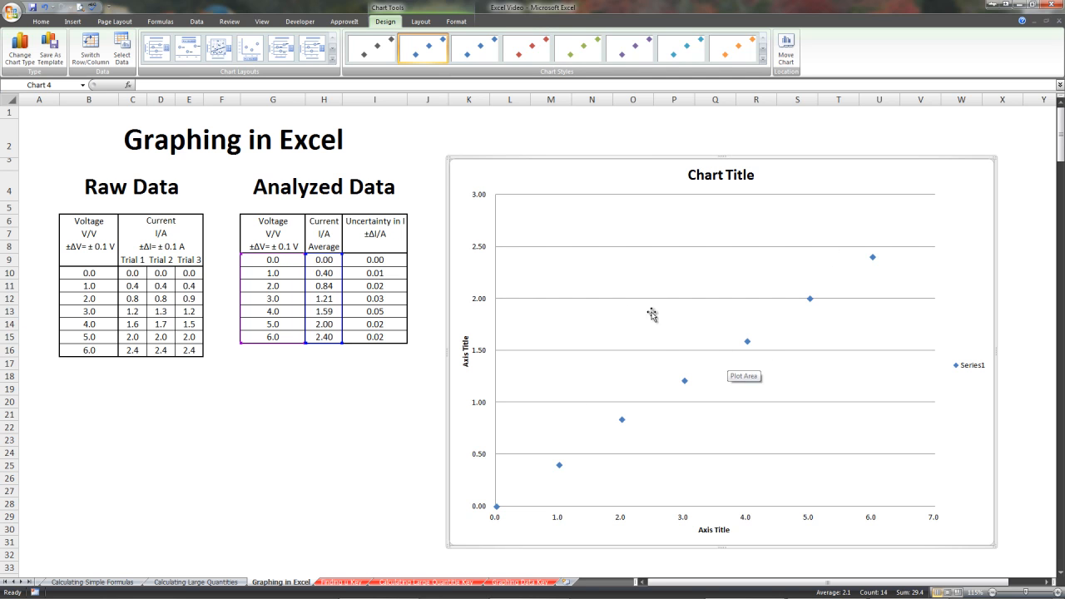
# Edit Series1 in the chart's data source so its X values come from the voltage cells G9:G15.
pyautogui.click(122, 51)
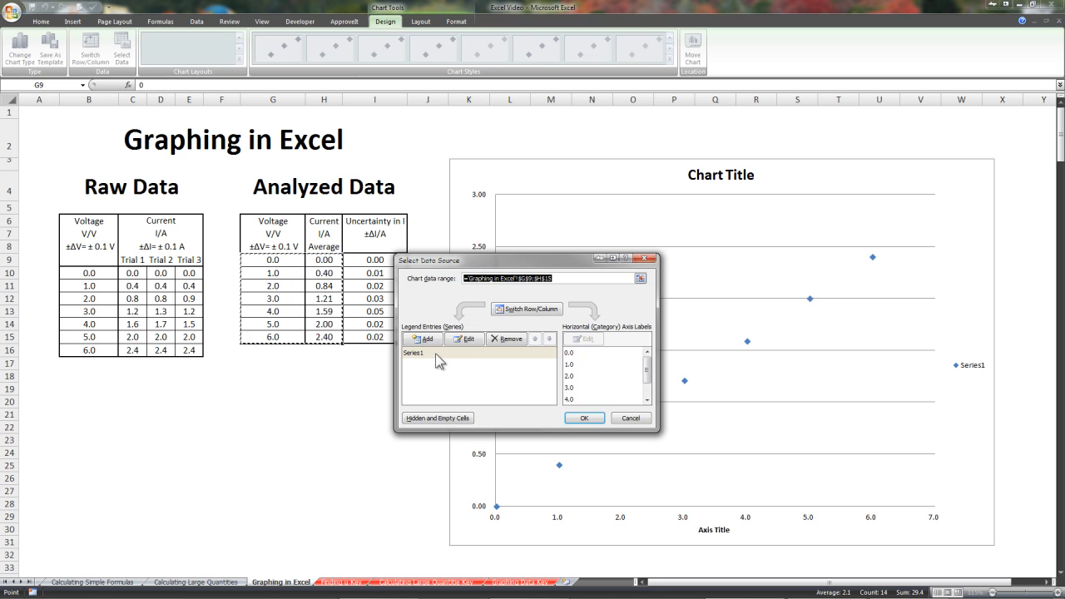
pyautogui.click(431, 356)
pyautogui.click(463, 340)
pyautogui.moveTo(508, 298); pyautogui.dragTo(616, 194)
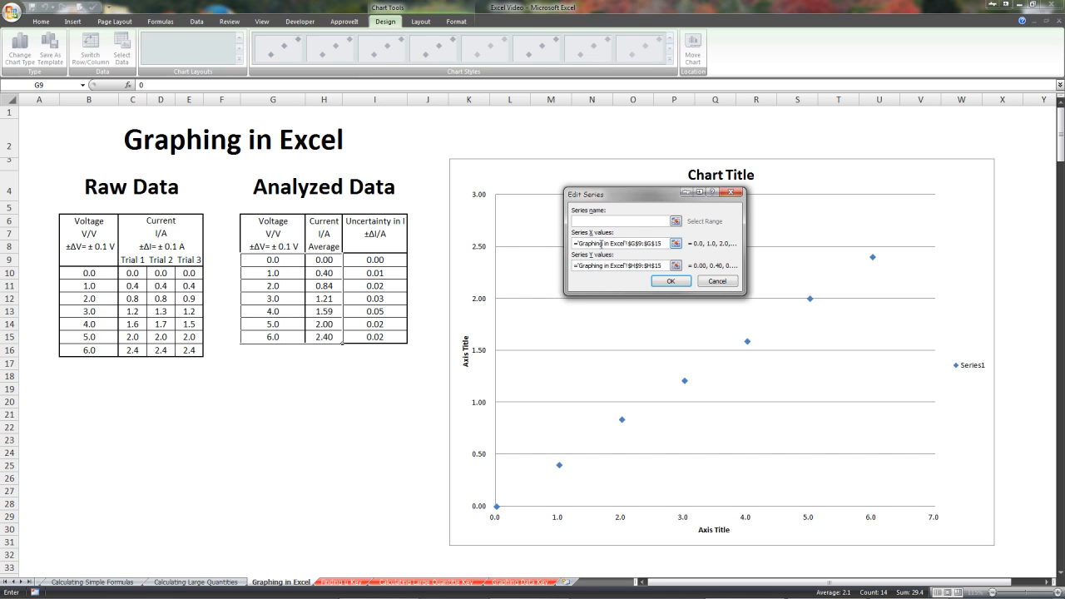
pyautogui.click(676, 243)
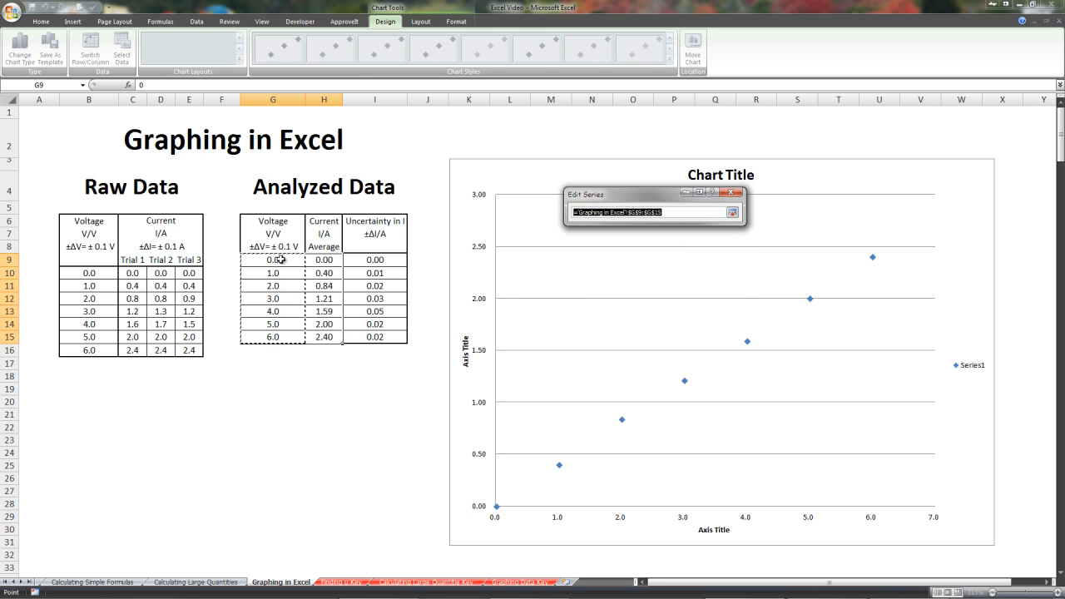
pyautogui.moveTo(289, 262); pyautogui.dragTo(283, 340)
pyautogui.click(731, 214)
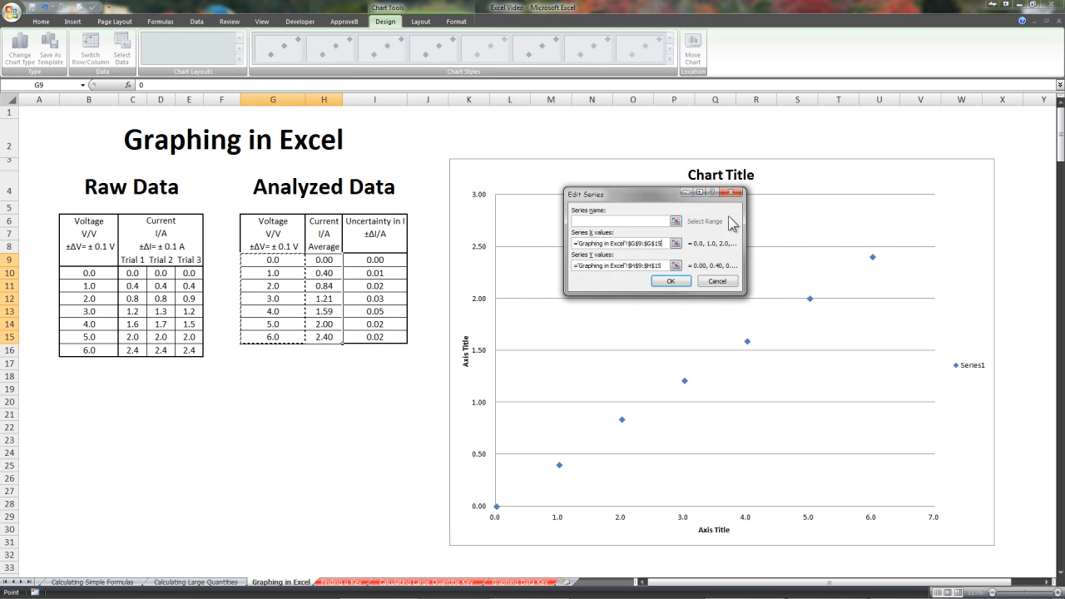
# Set the Y values of Series1 to the average current cells H9:H15 and accept the data source.
pyautogui.click(675, 266)
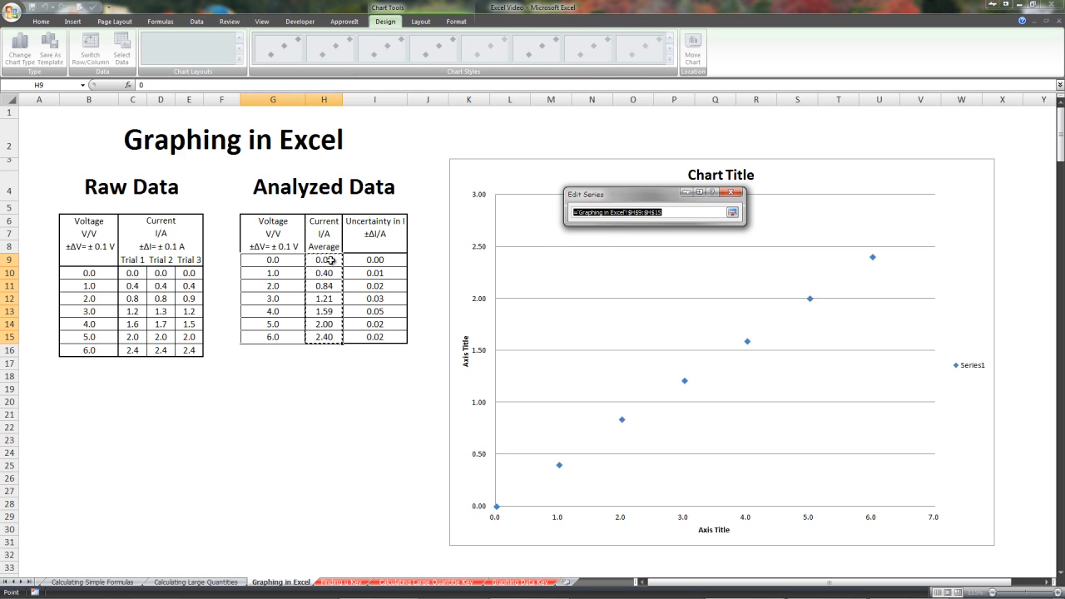
pyautogui.moveTo(330, 260); pyautogui.dragTo(326, 344)
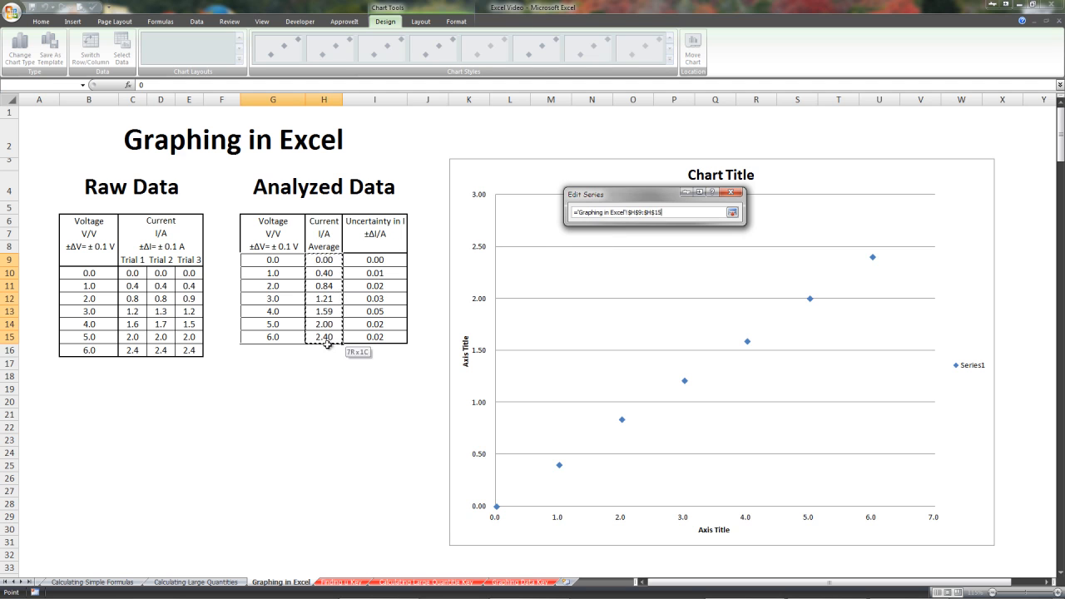
pyautogui.click(732, 213)
pyautogui.click(670, 281)
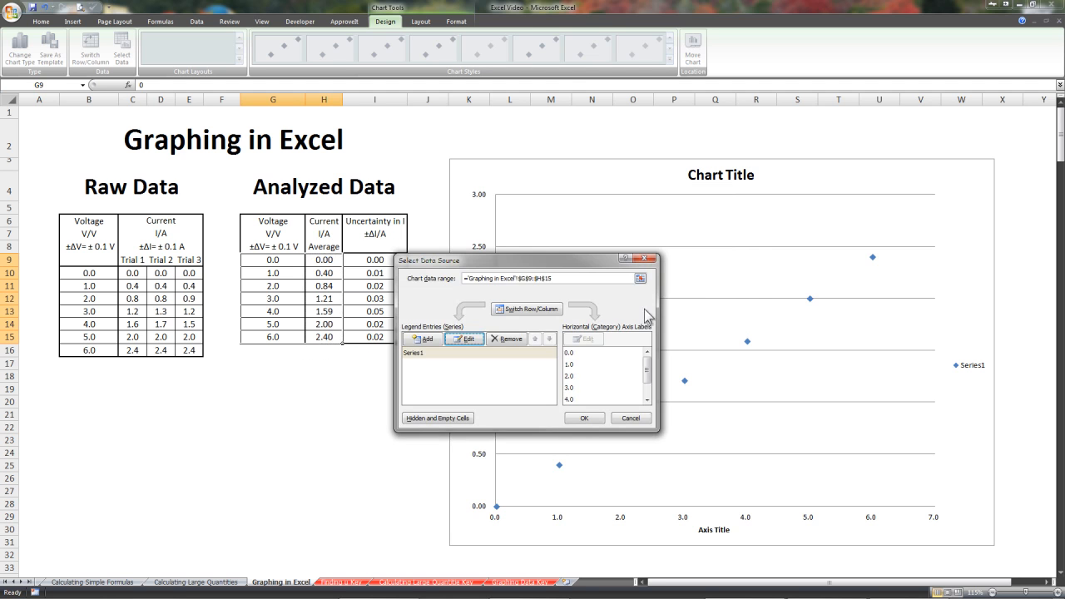
pyautogui.click(586, 419)
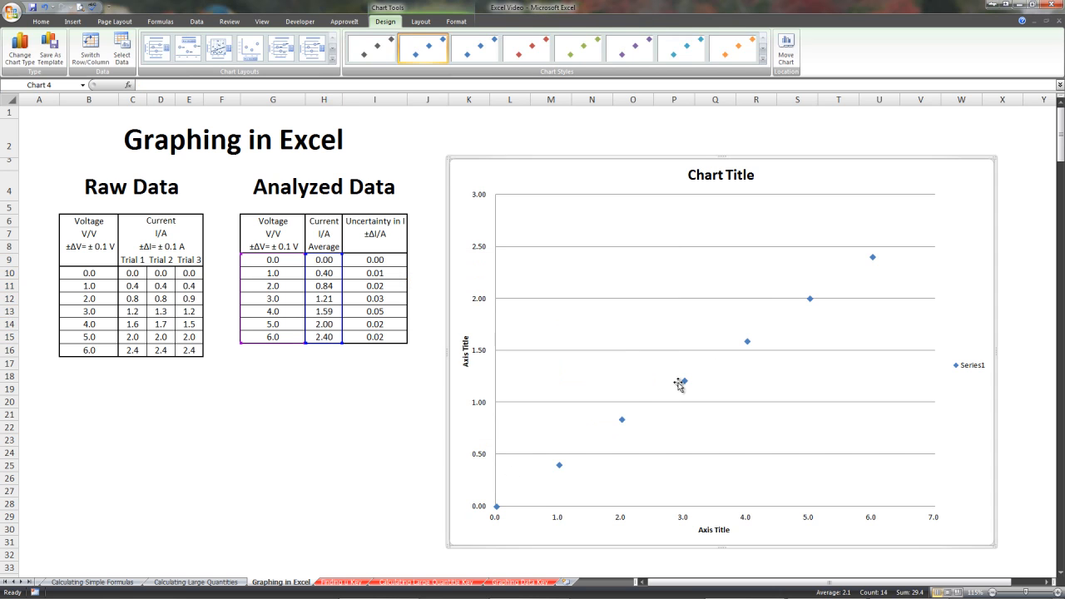
# Change the chart title to "Current/A vs. Voltage/V".
pyautogui.click(724, 174)
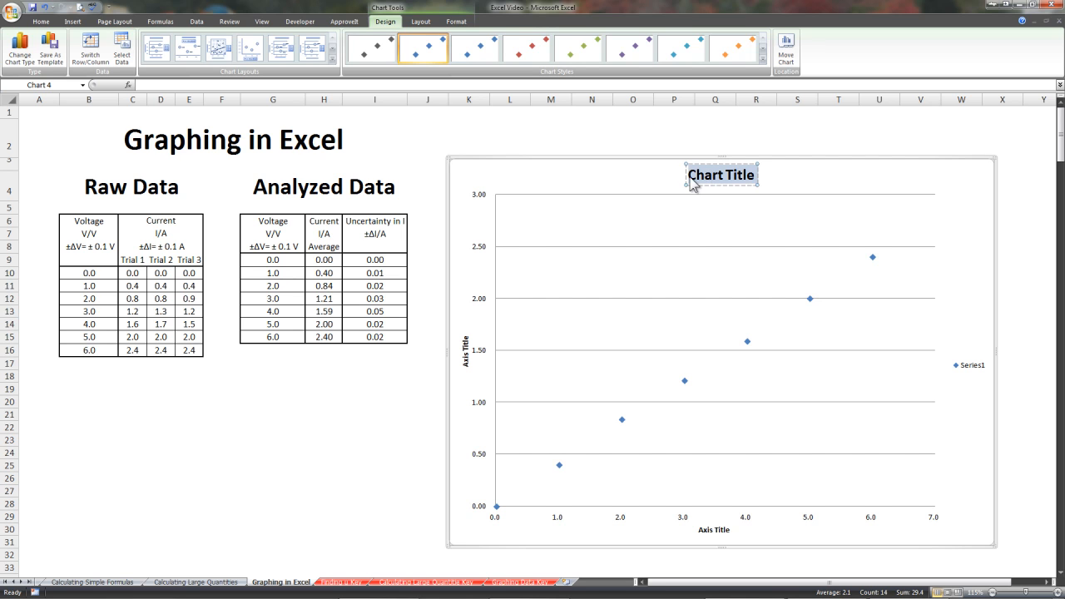
pyautogui.write('Current/')
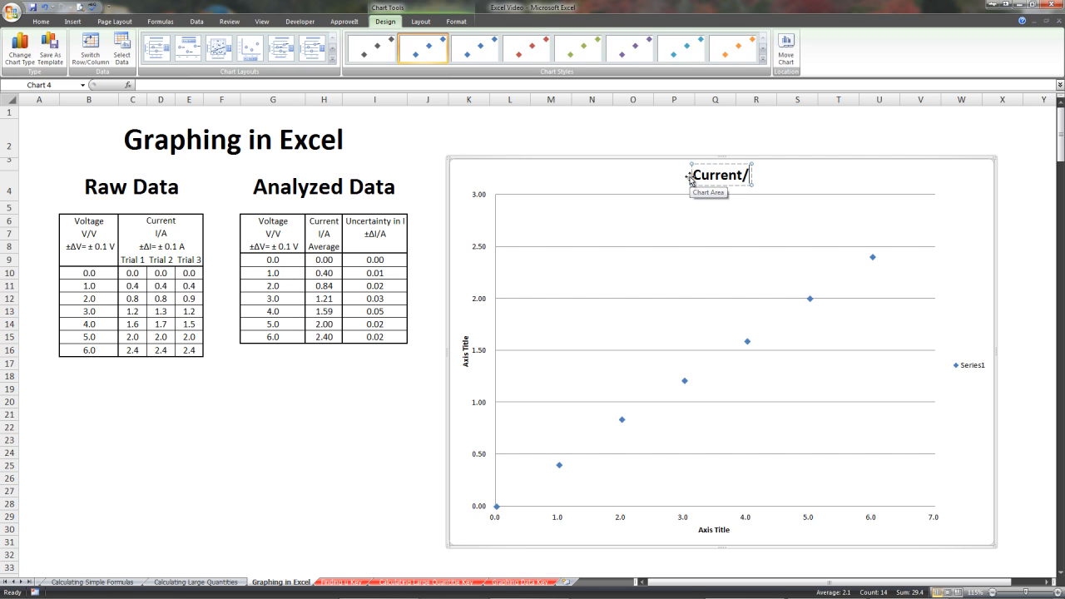
pyautogui.write('A vs.')
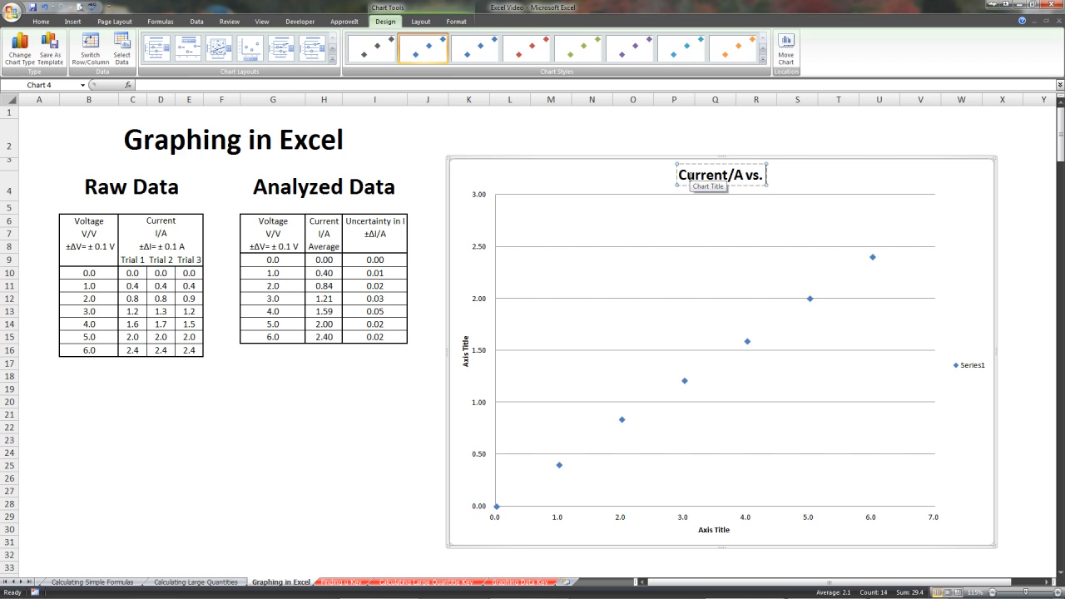
pyautogui.write(' V')
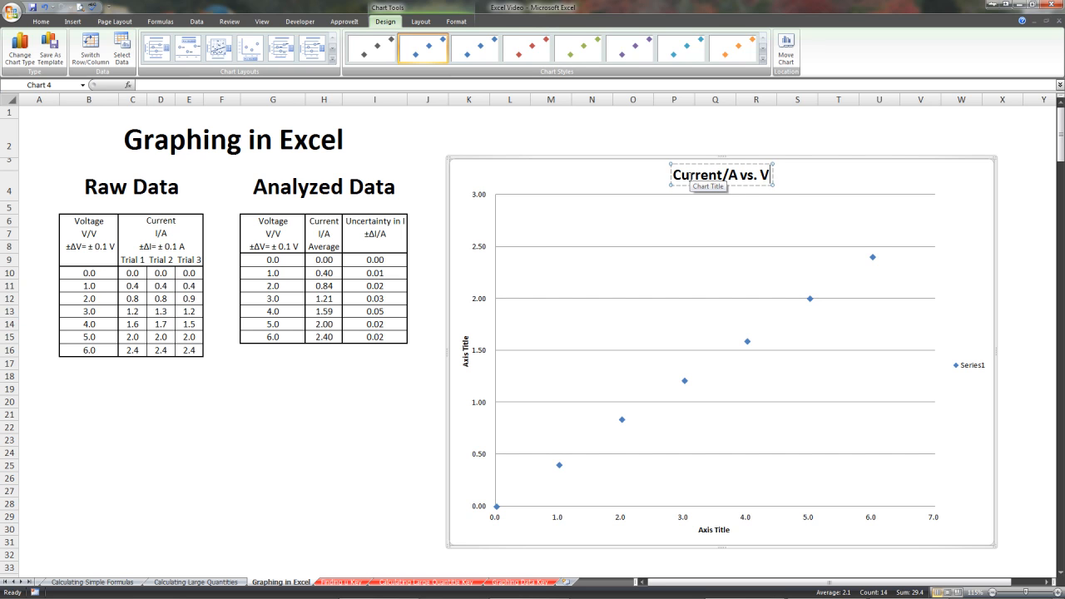
pyautogui.write('oltage/V')
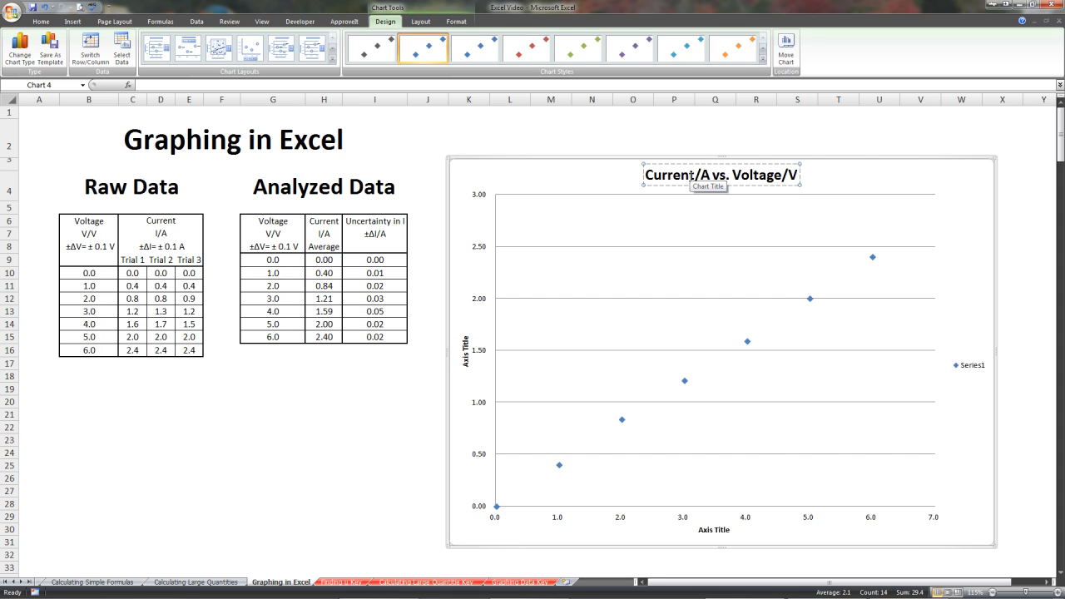
# Change the vertical axis title to "Current/A".
pyautogui.click(467, 358)
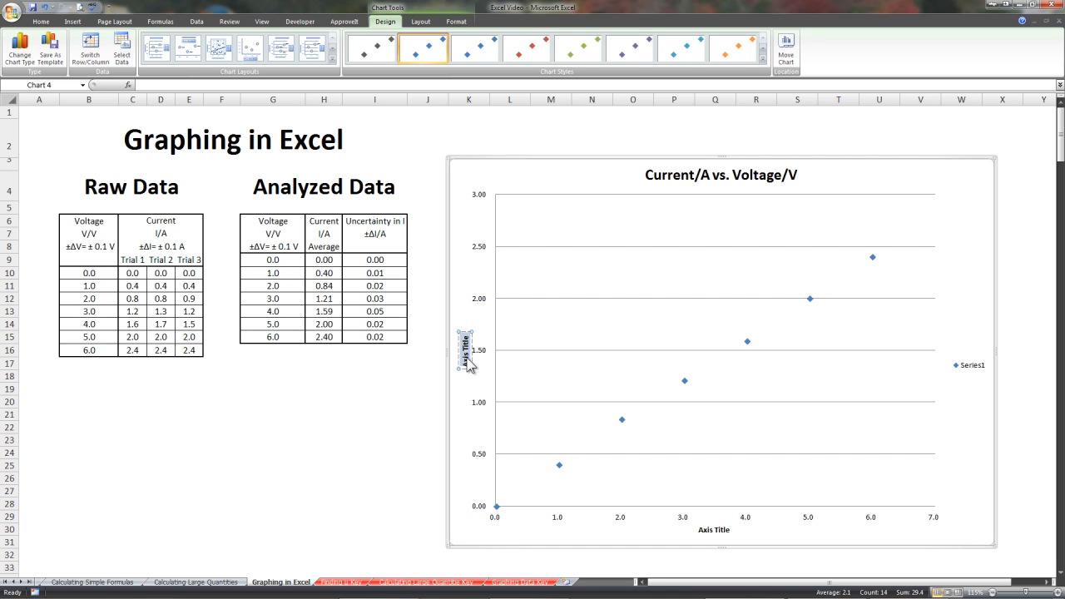
pyautogui.write('Current')
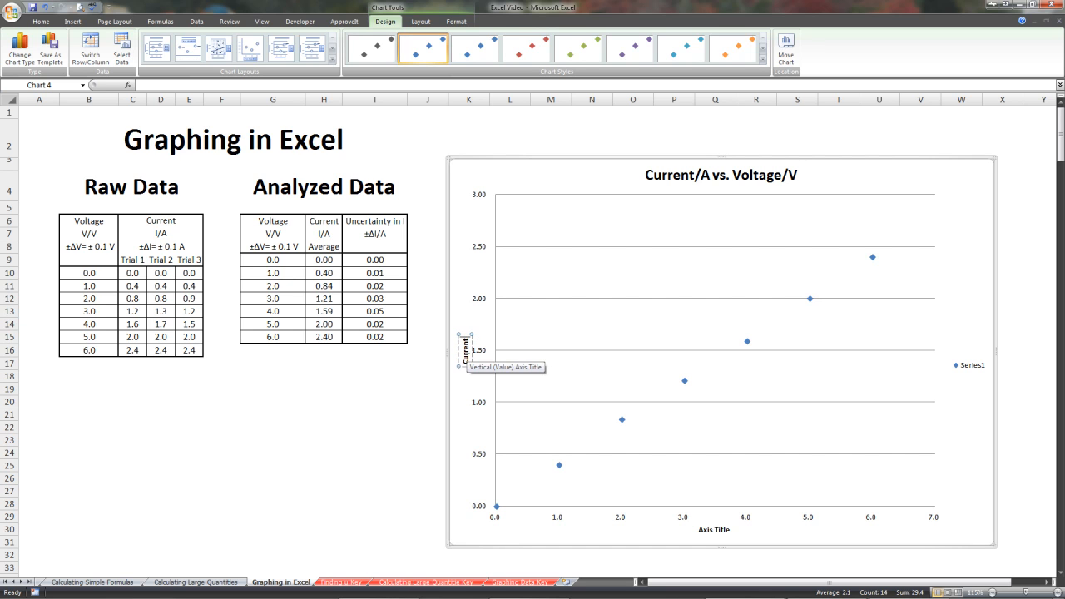
pyautogui.write('/A')
# Change the horizontal axis title to "Voltage/V".
pyautogui.click(722, 528)
pyautogui.moveTo(728, 530); pyautogui.dragTo(695, 529)
pyautogui.write('Voltage/V')
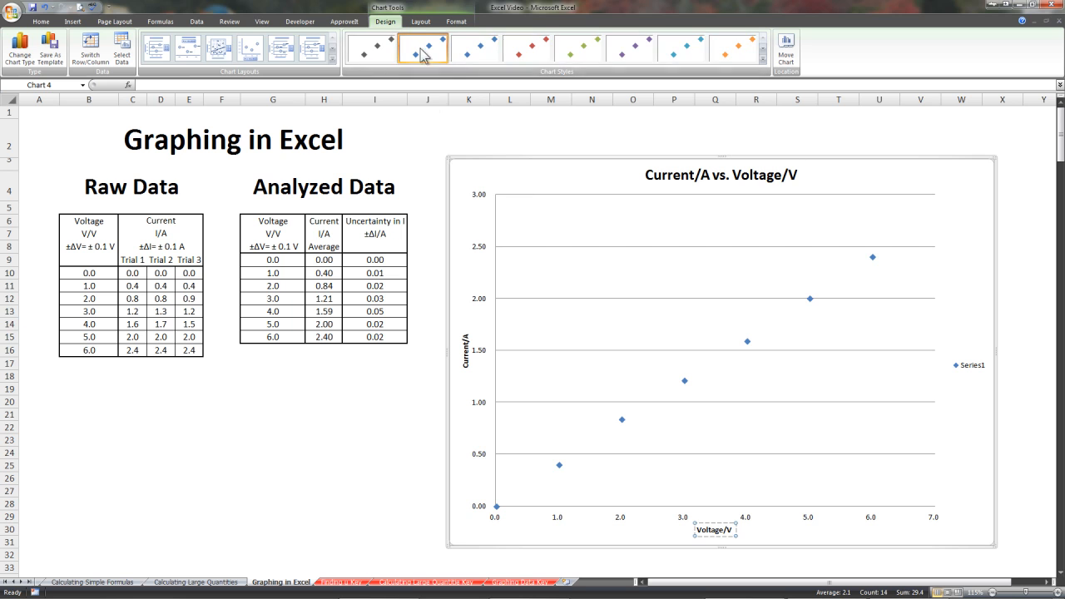
# Add error bars to the chart through the detailed error bar options, keeping the dialog clear of the Analyzed Data table.
pyautogui.click(422, 22)
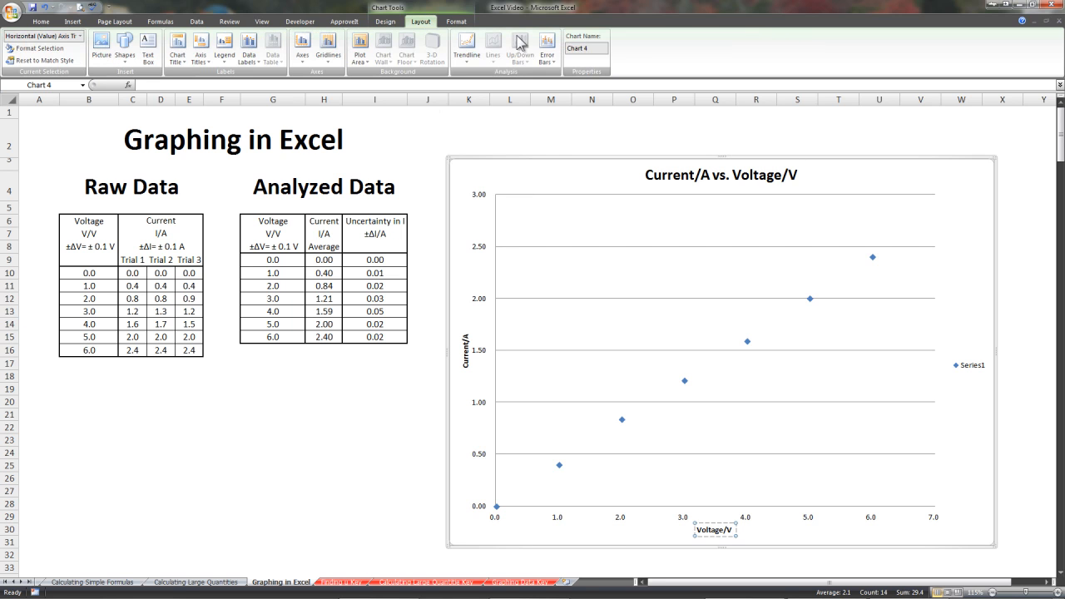
pyautogui.click(547, 57)
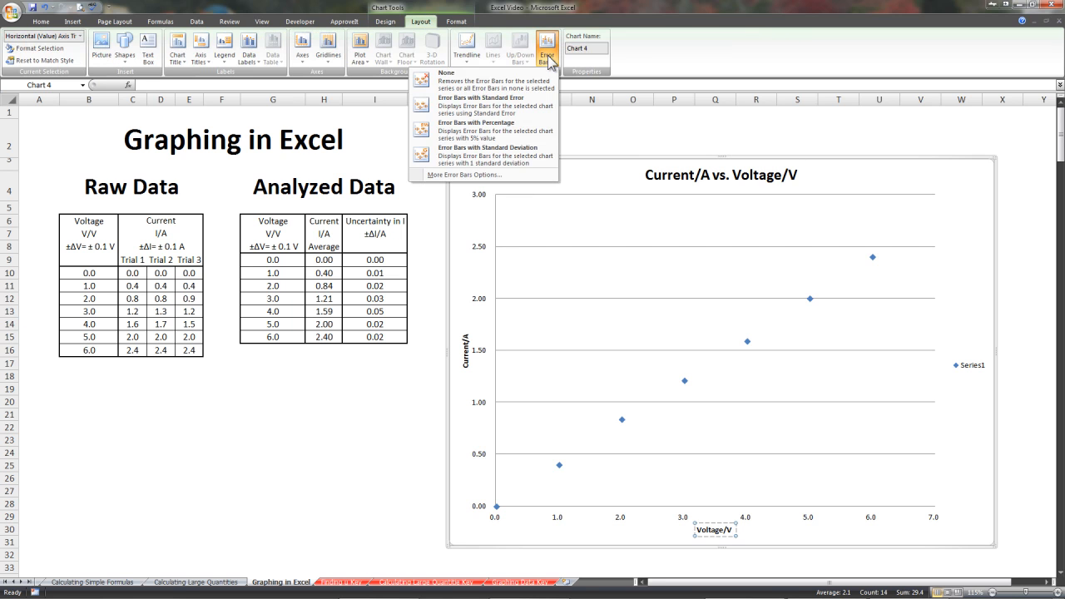
pyautogui.click(470, 176)
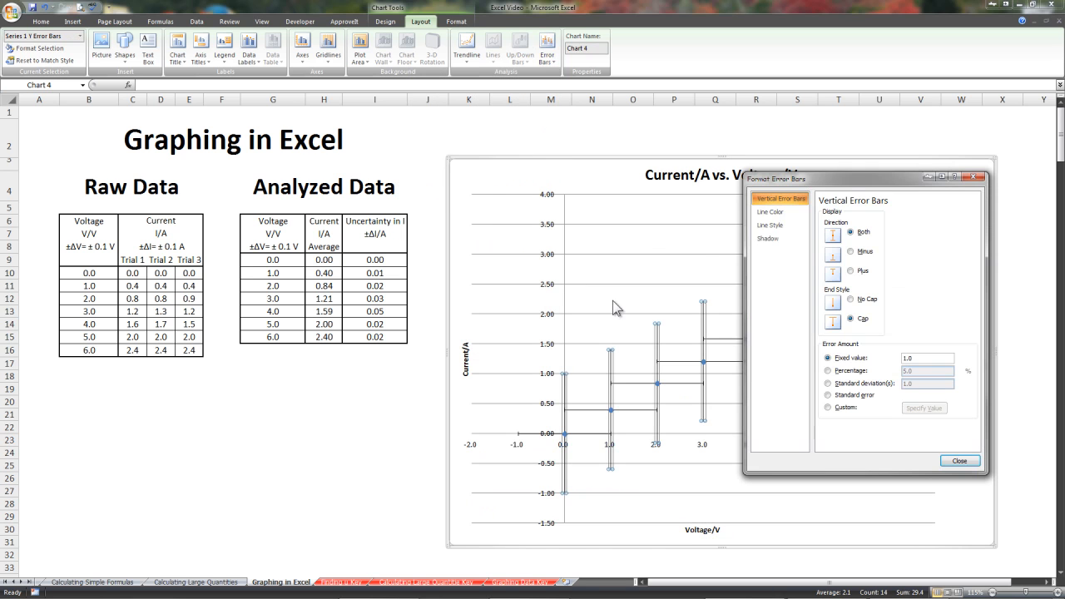
pyautogui.moveTo(832, 179); pyautogui.dragTo(283, 261)
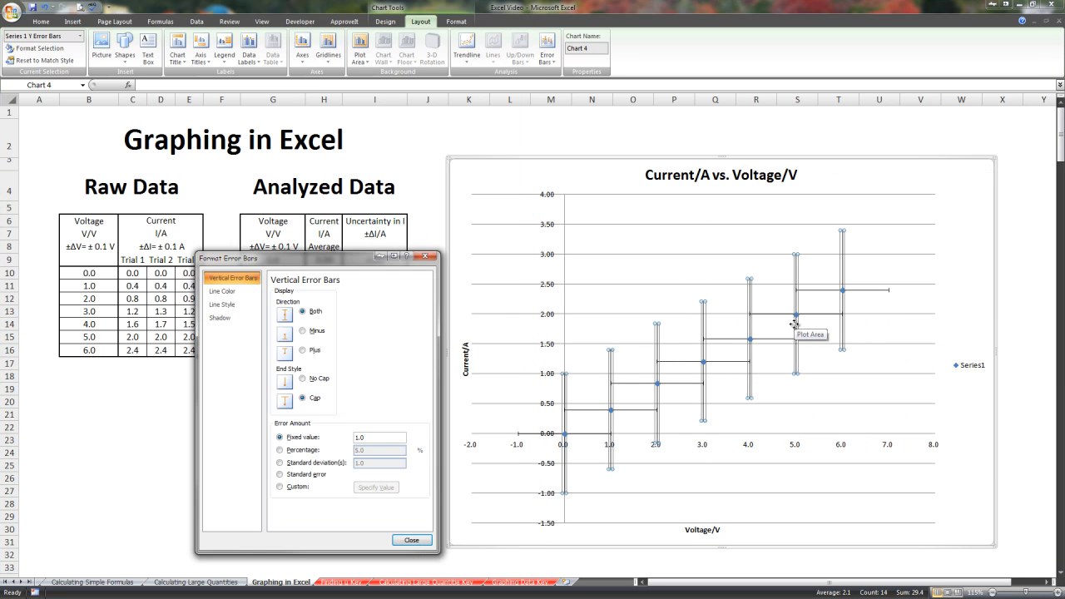
pyautogui.moveTo(334, 263); pyautogui.dragTo(378, 247)
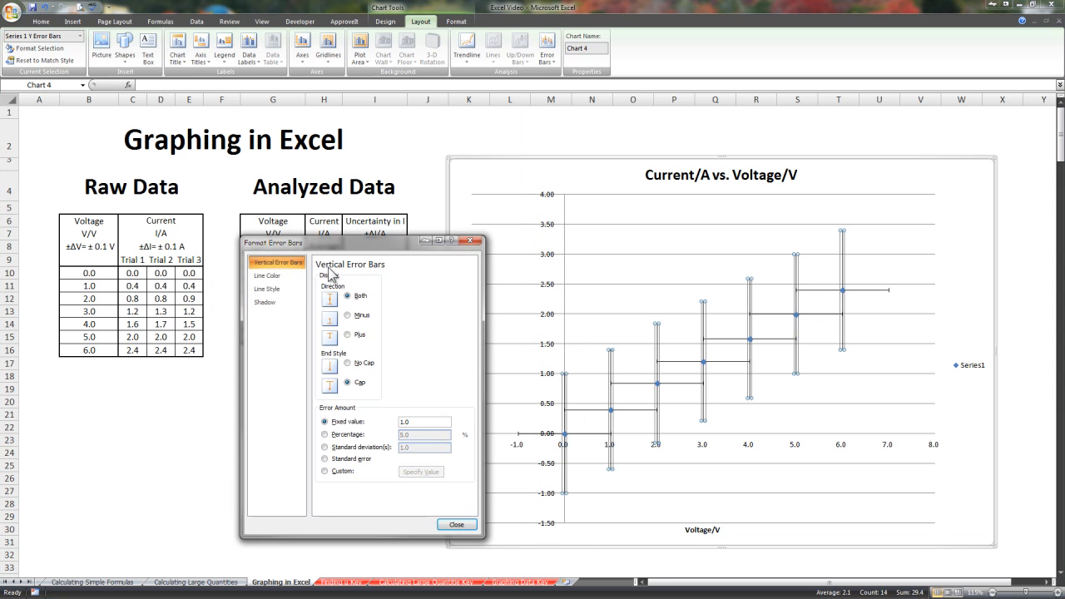
pyautogui.moveTo(416, 242); pyautogui.dragTo(580, 240)
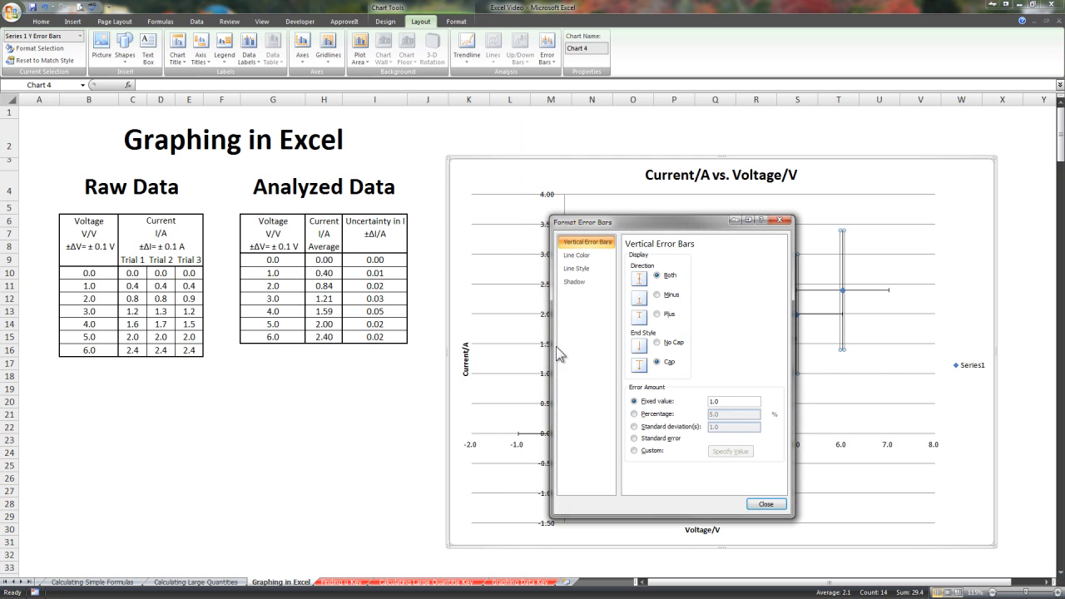
# Give the vertical error bars custom positive and negative error values from the current uncertainty cells I9:I15.
pyautogui.click(646, 451)
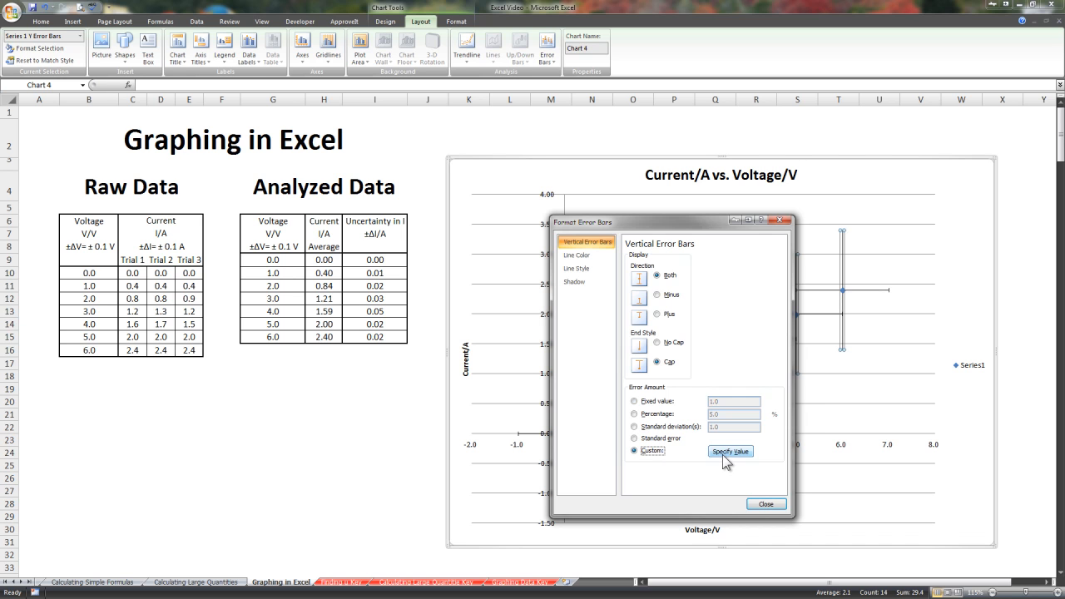
pyautogui.click(722, 455)
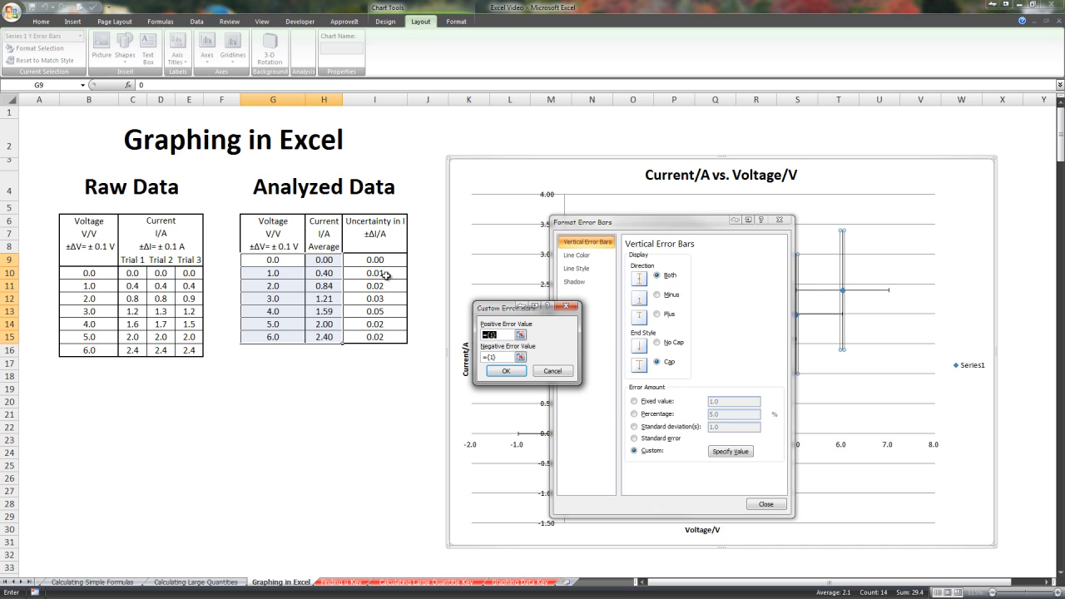
pyautogui.moveTo(375, 259); pyautogui.dragTo(377, 343)
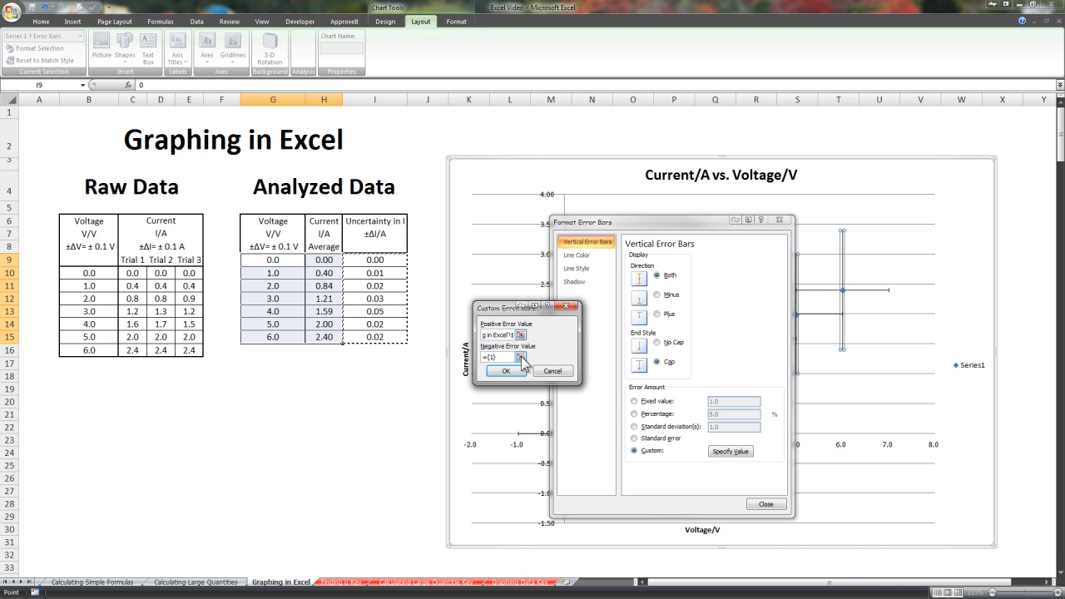
pyautogui.click(521, 358)
pyautogui.moveTo(383, 253); pyautogui.dragTo(385, 341)
pyautogui.click(567, 325)
pyautogui.click(519, 368)
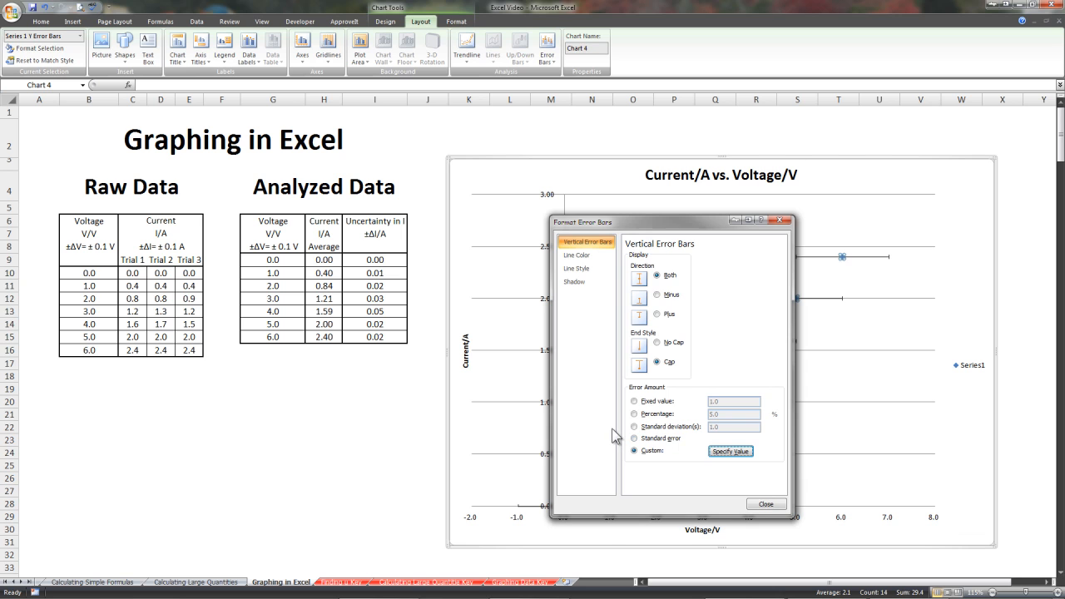
pyautogui.click(765, 504)
# Set the chart's horizontal error bars to a fixed value of 0.1 in both directions.
pyautogui.click(777, 364)
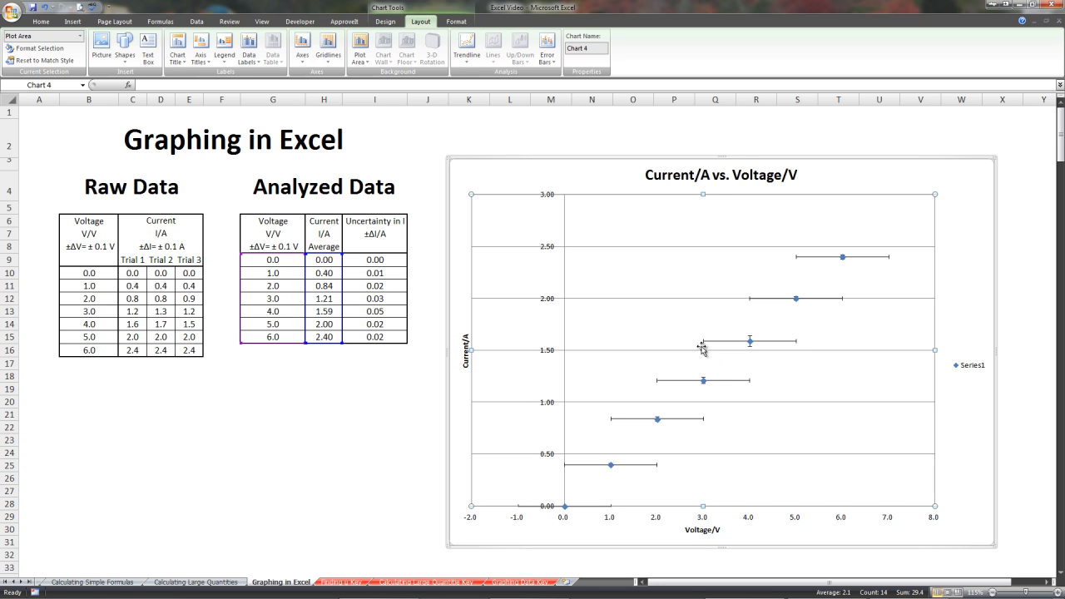
pyautogui.click(794, 342)
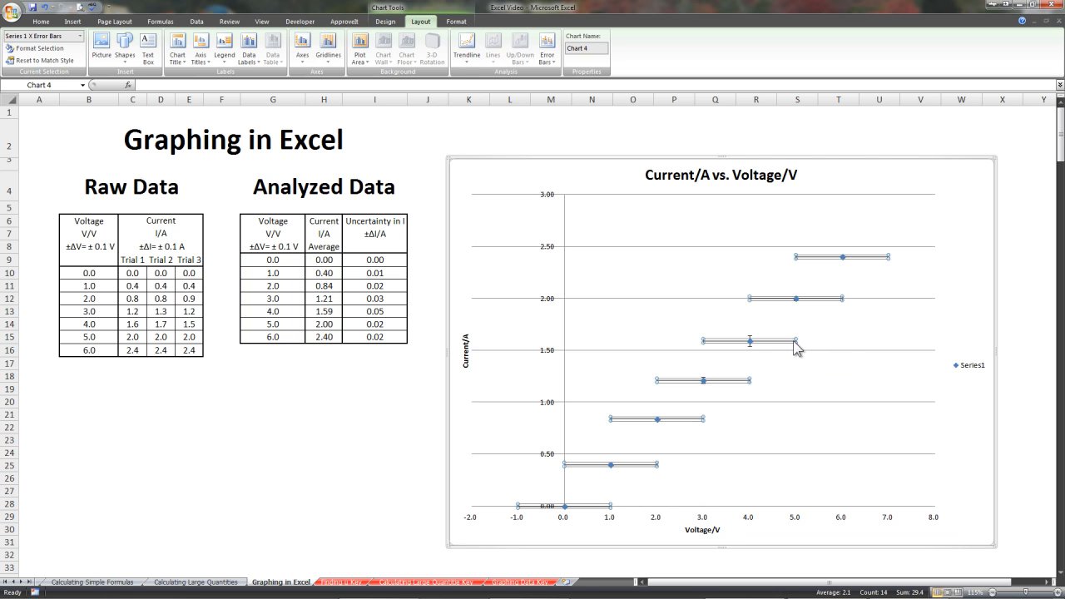
pyautogui.click(547, 51)
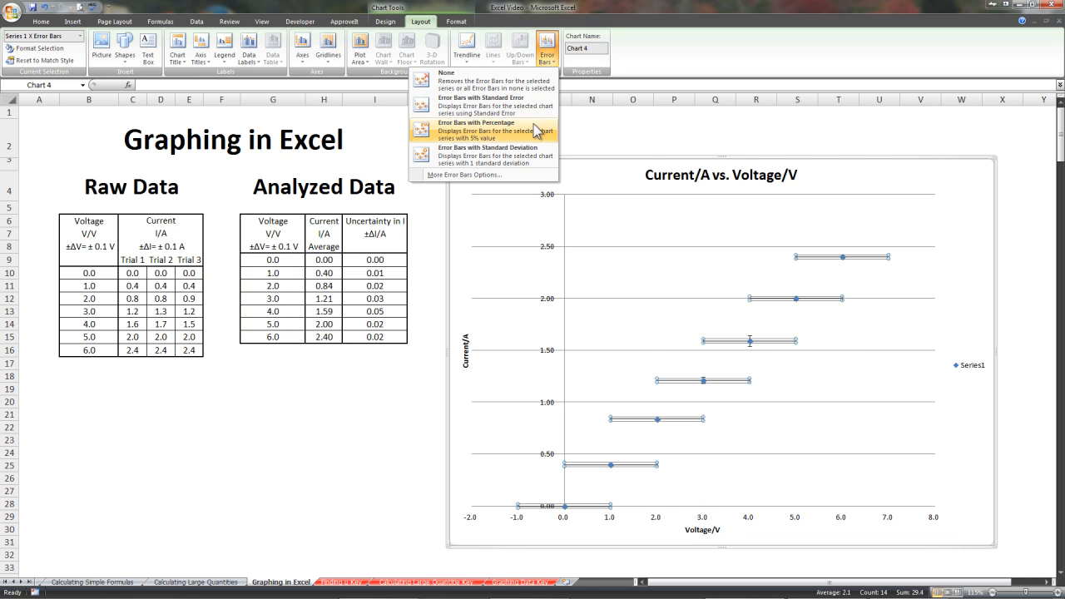
pyautogui.click(466, 174)
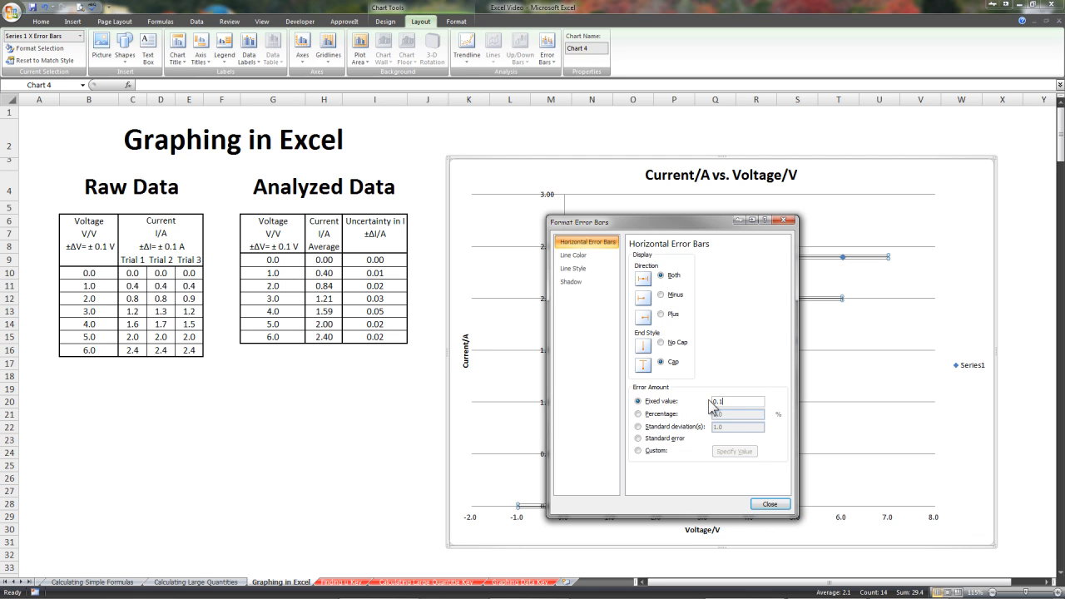
pyautogui.click(767, 505)
pyautogui.click(770, 439)
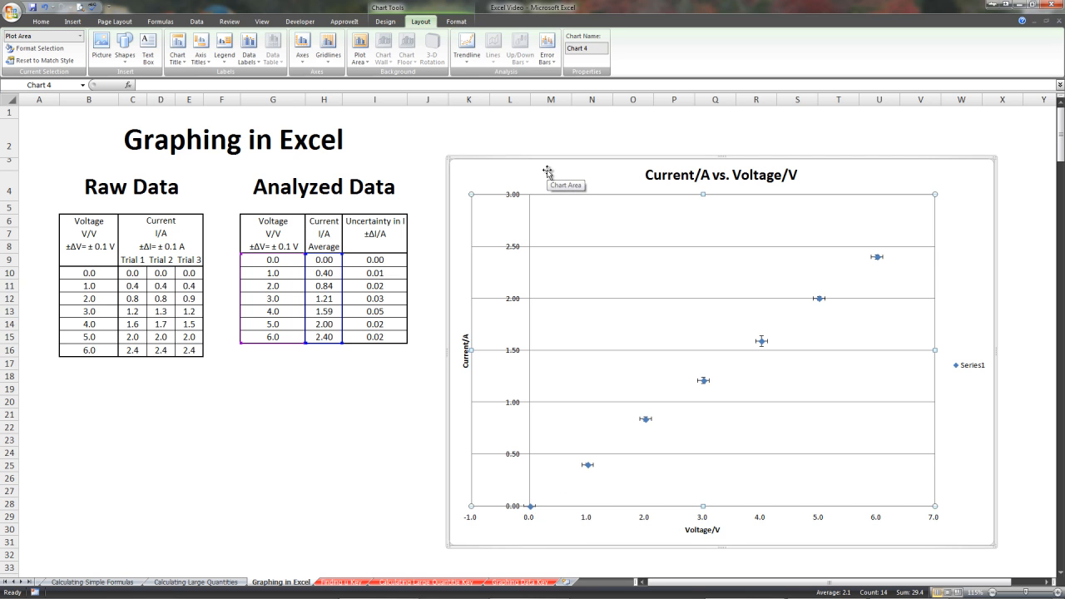
# Add a linear trendline to the data series and display its equation on the chart.
pyautogui.click(467, 56)
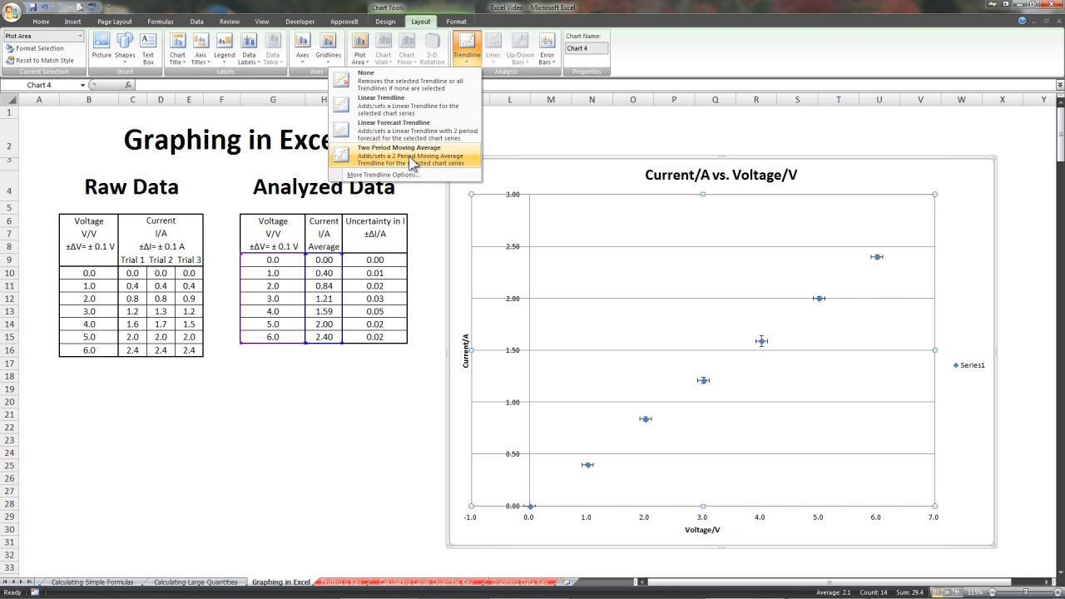
pyautogui.click(397, 177)
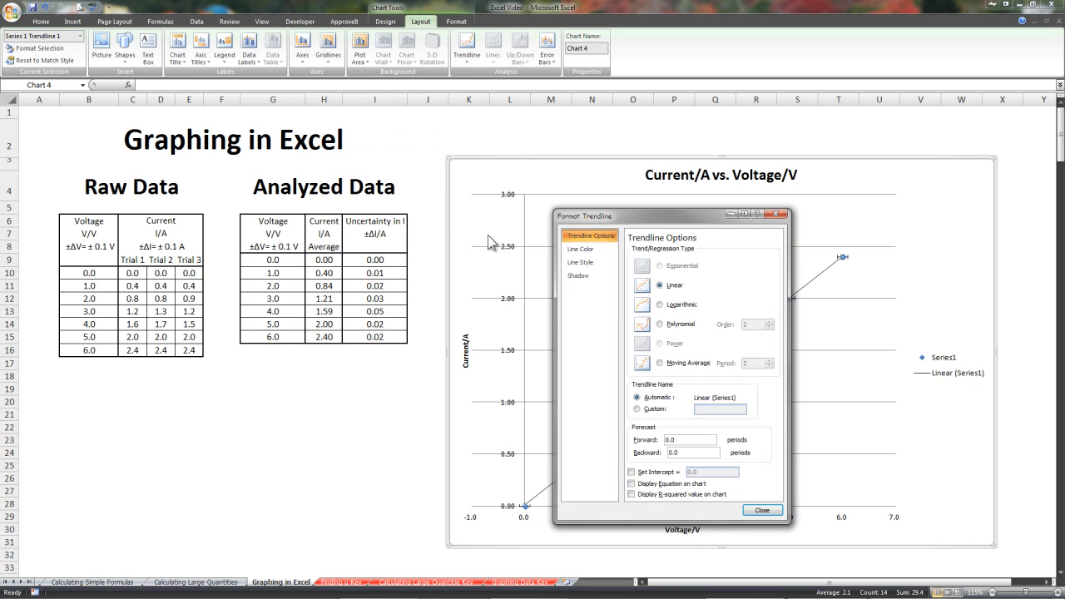
pyautogui.moveTo(678, 219); pyautogui.dragTo(383, 148)
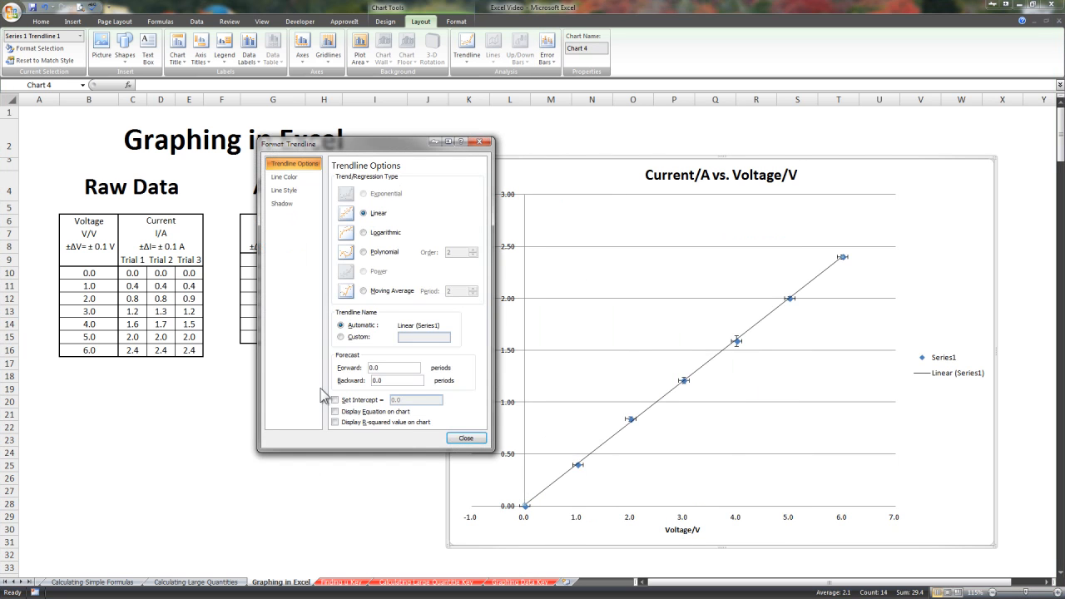
pyautogui.click(334, 412)
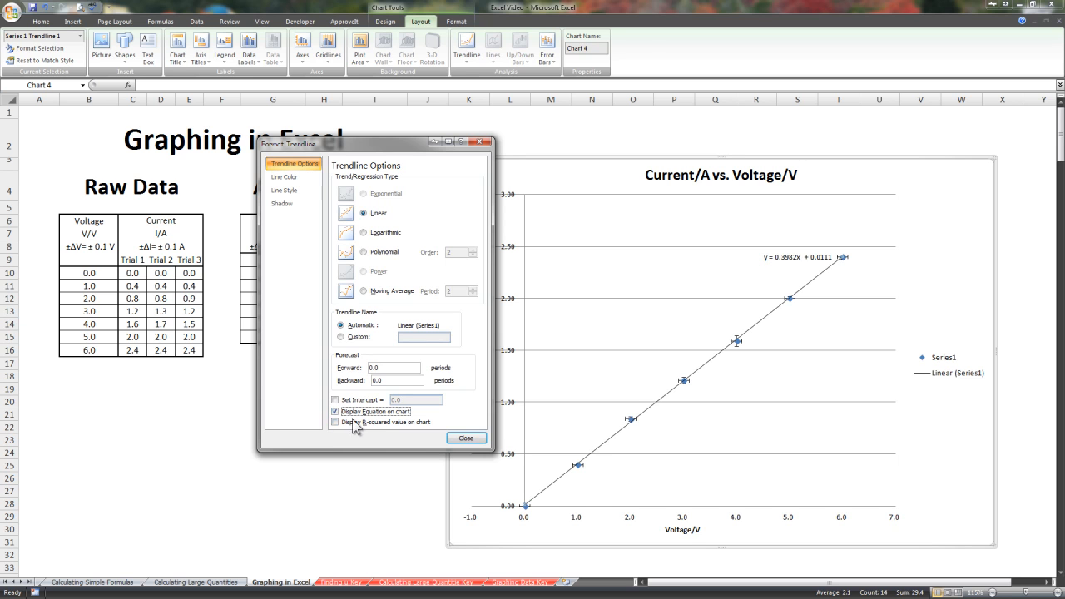
pyautogui.click(466, 439)
# Move the trendline equation label just above the last data point and highlight its slope and intercept terms.
pyautogui.moveTo(788, 255); pyautogui.dragTo(826, 220)
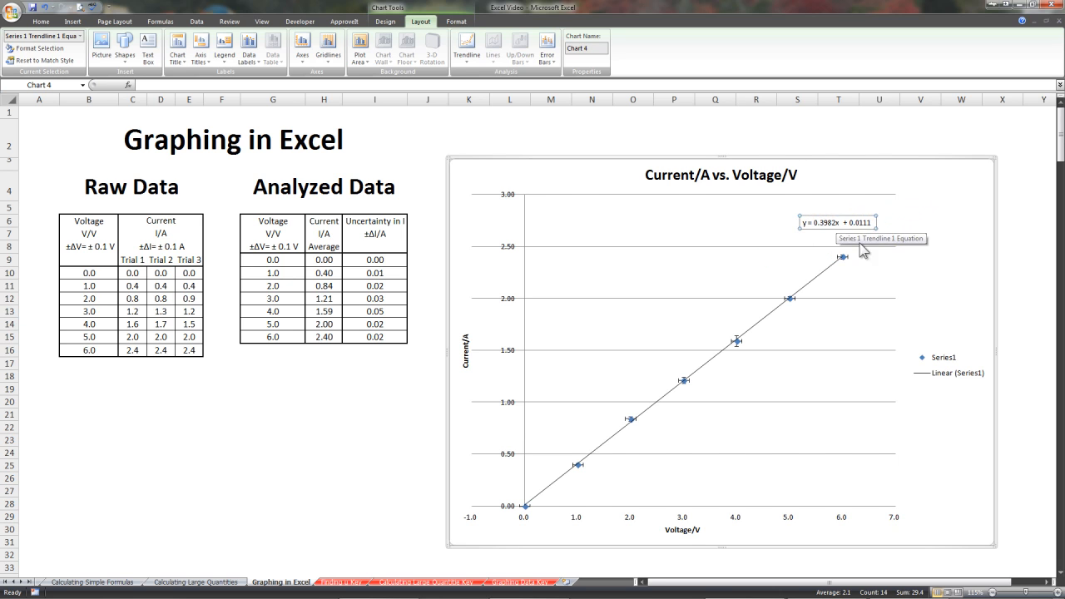
pyautogui.doubleClick(817, 223)
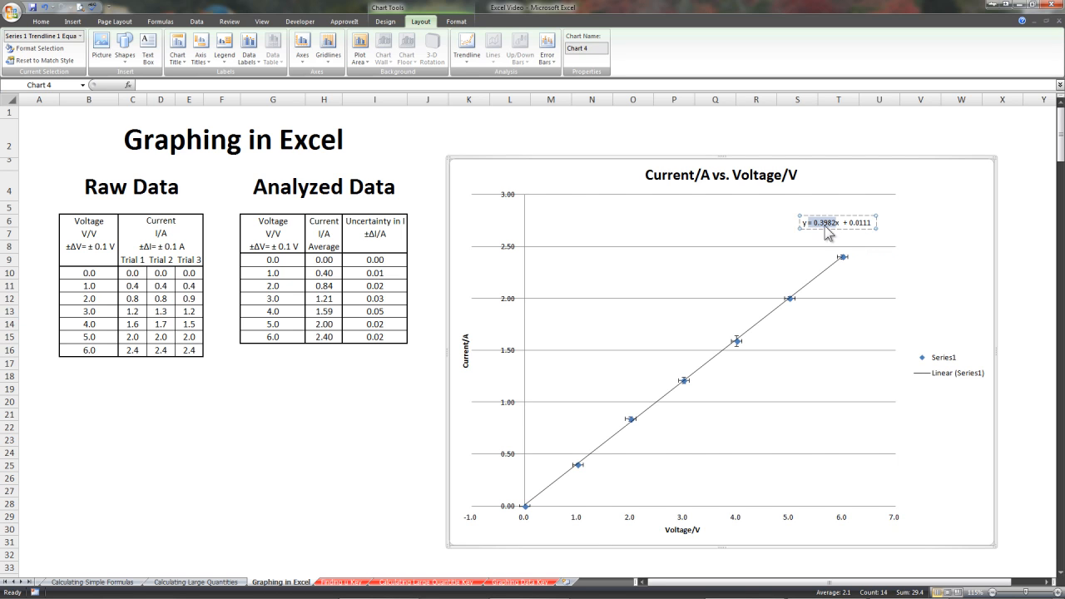
pyautogui.moveTo(843, 223); pyautogui.dragTo(870, 224)
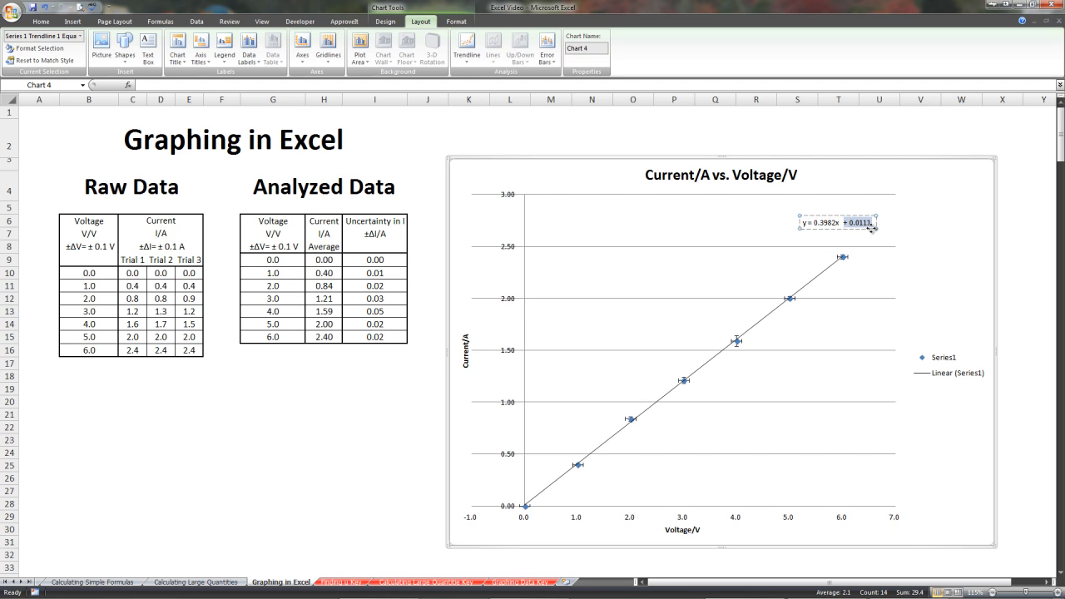
pyautogui.click(874, 238)
pyautogui.moveTo(849, 223); pyautogui.dragTo(842, 239)
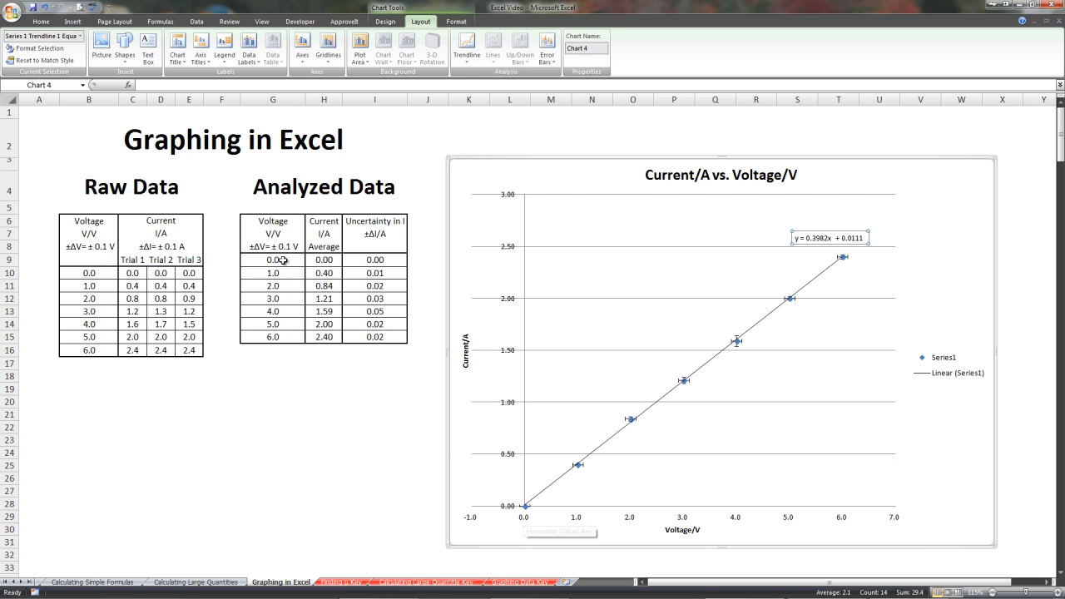
# Fix the minimum of the horizontal voltage axis at 0.
pyautogui.click(510, 511)
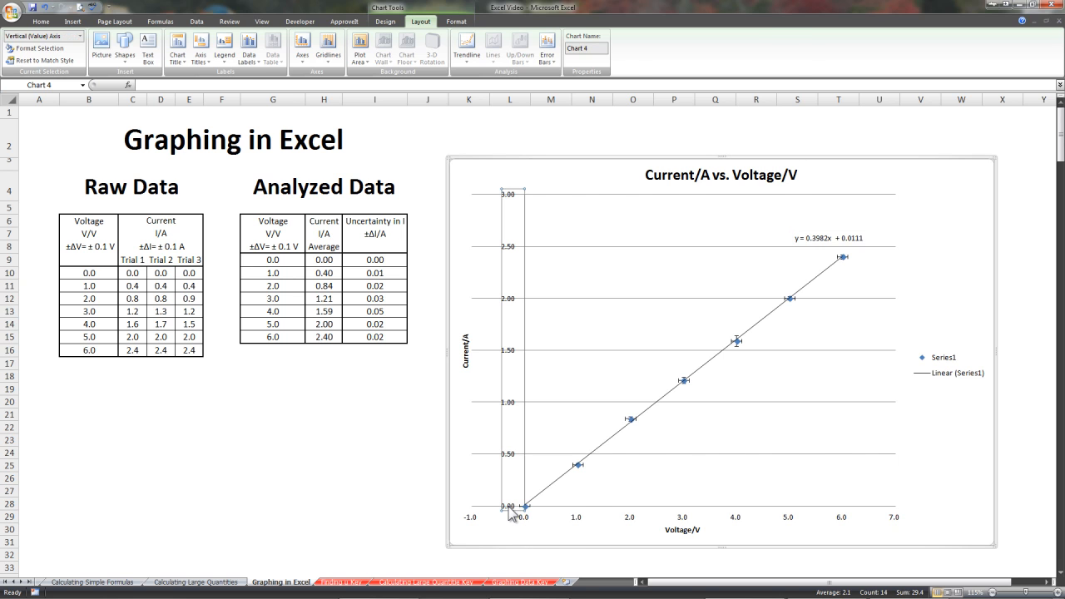
pyautogui.rightClick(511, 514)
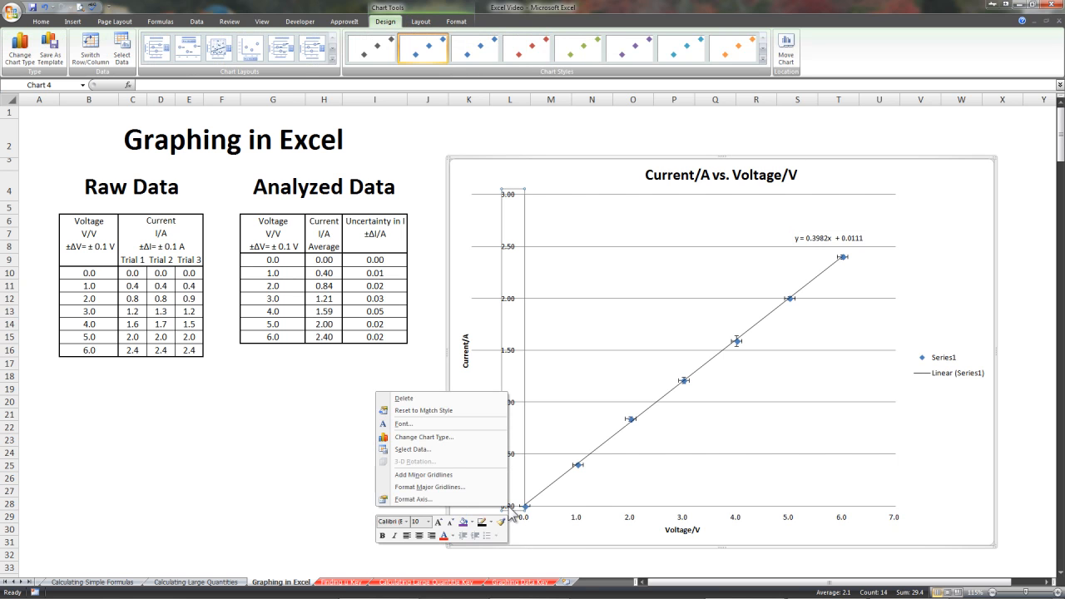
pyautogui.click(580, 524)
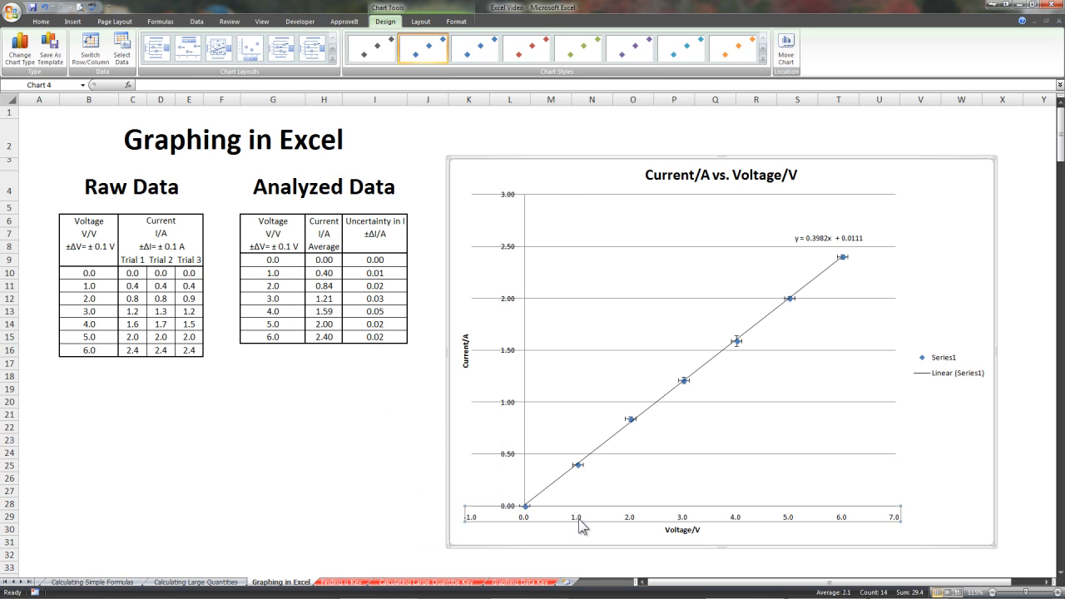
pyautogui.rightClick(580, 524)
pyautogui.click(506, 512)
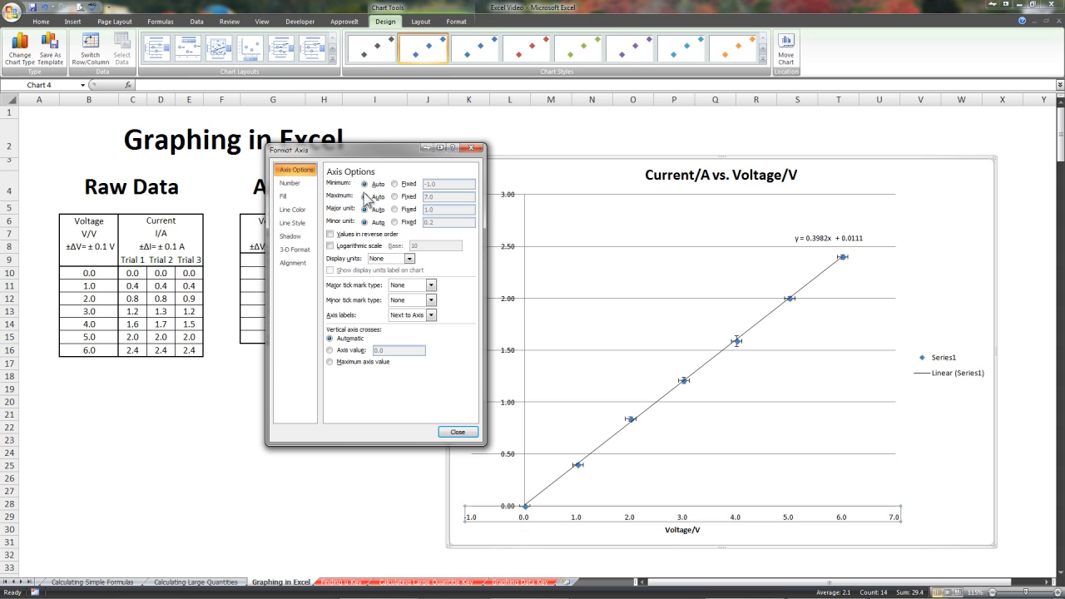
pyautogui.click(394, 183)
pyautogui.moveTo(433, 184); pyautogui.dragTo(422, 184)
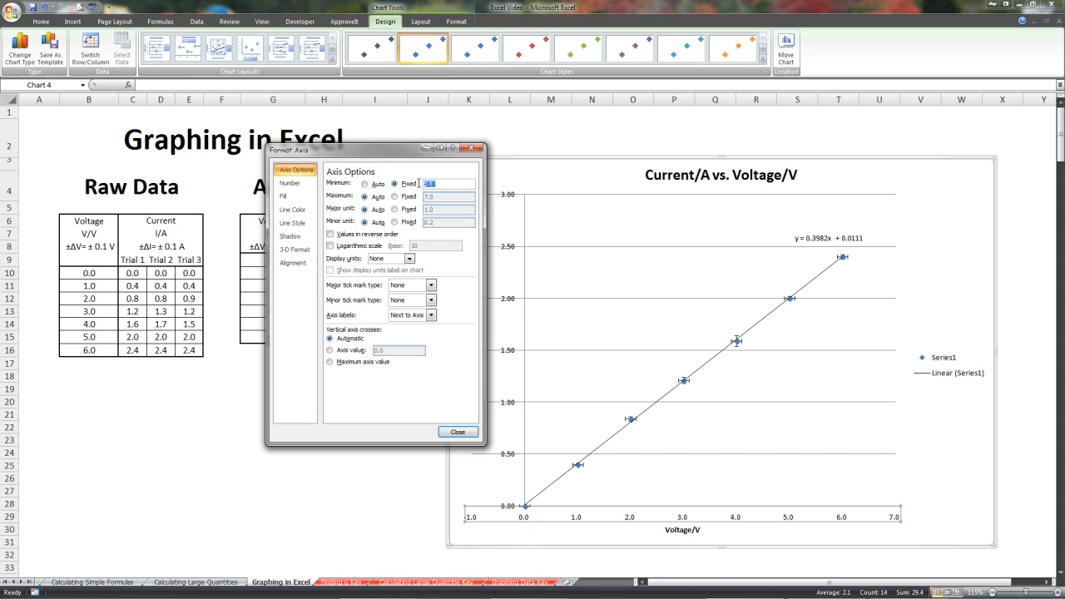
# Fix the maximum of the horizontal voltage axis at 6.5.
pyautogui.click(402, 197)
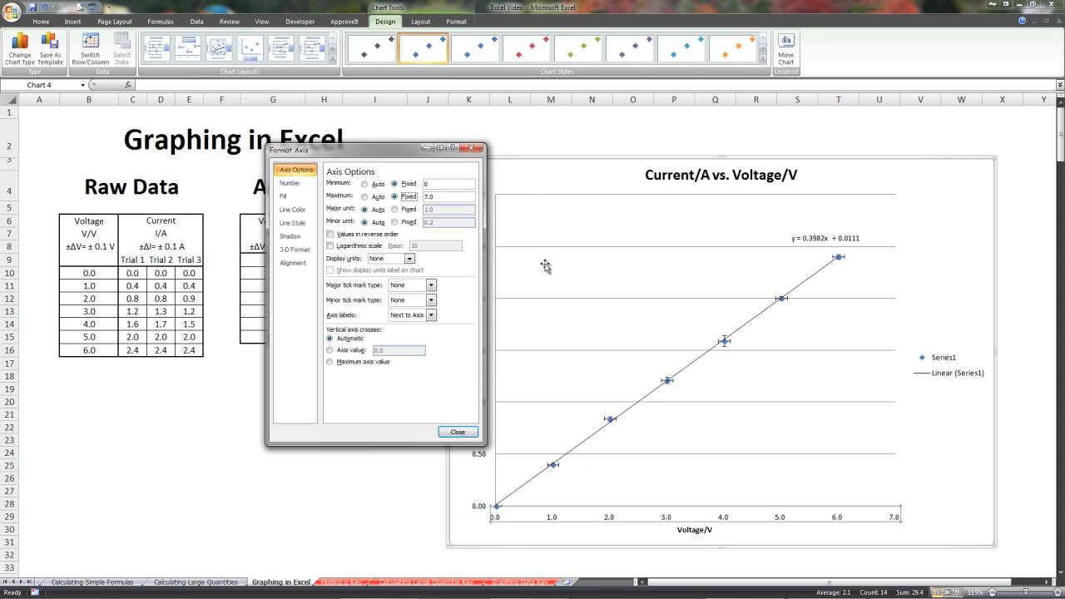
pyautogui.moveTo(387, 150); pyautogui.dragTo(597, 163)
pyautogui.doubleClick(638, 195)
pyautogui.doubleClick(654, 210)
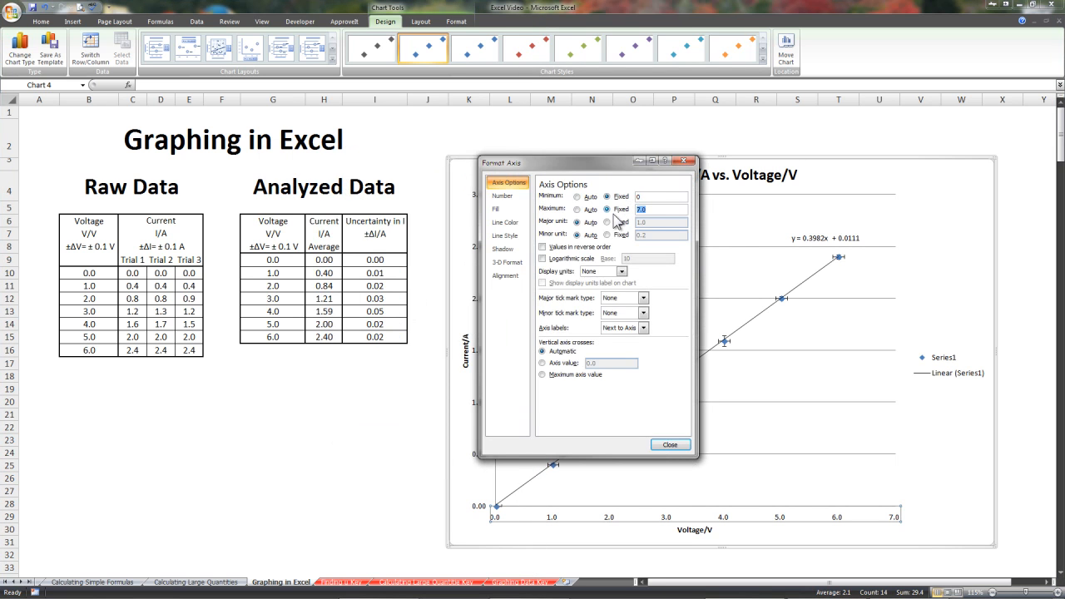
pyautogui.write('6.5')
pyautogui.click(670, 446)
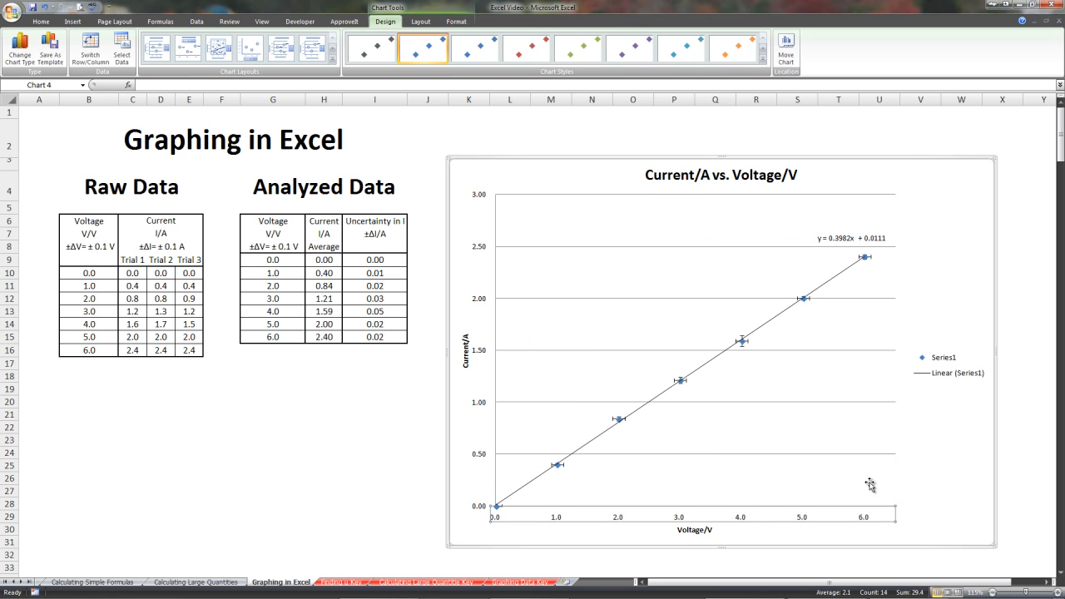
# Fix the maximum of the vertical current axis at 2.5.
pyautogui.click(480, 410)
pyautogui.rightClick(477, 409)
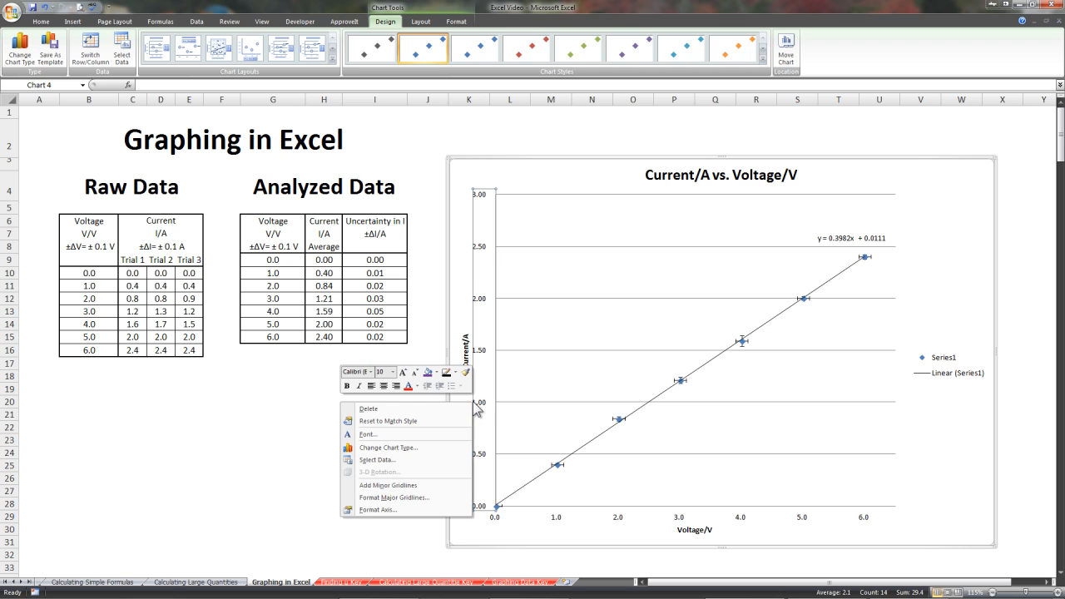
pyautogui.click(379, 509)
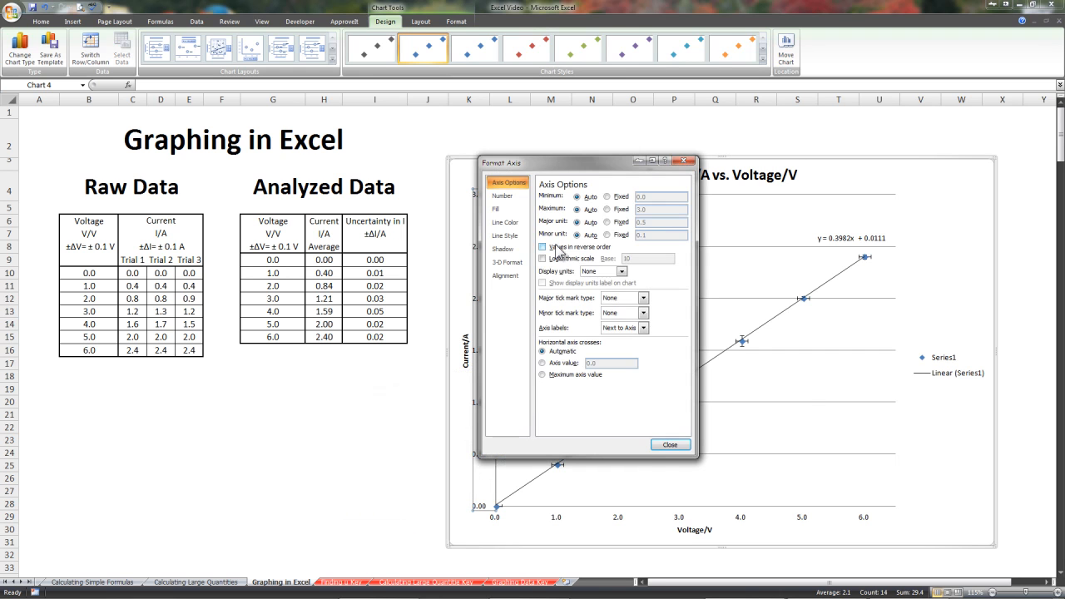
pyautogui.click(619, 210)
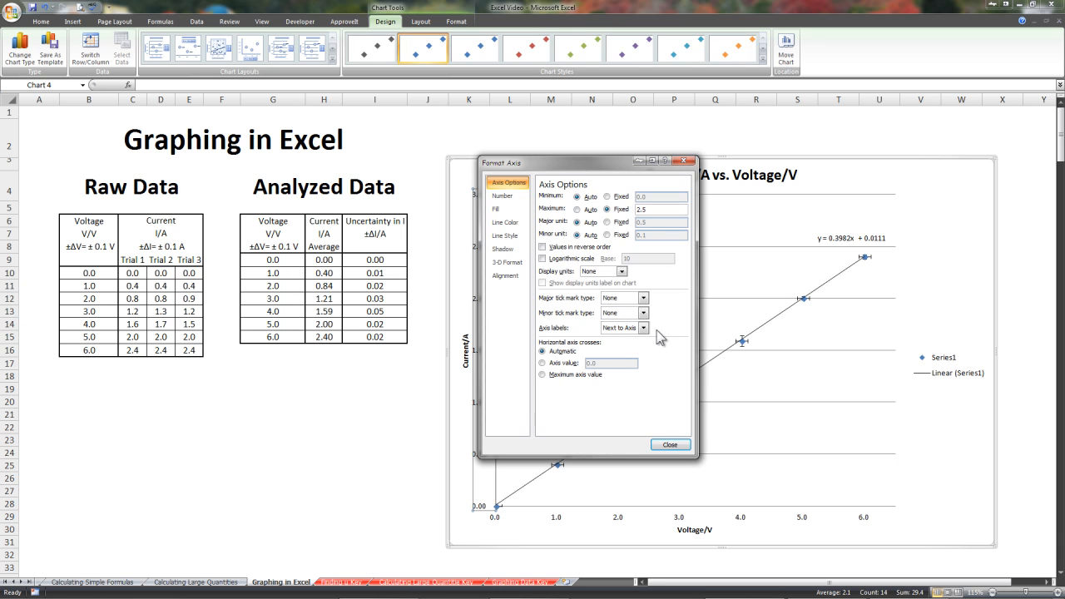
pyautogui.click(669, 445)
pyautogui.click(766, 353)
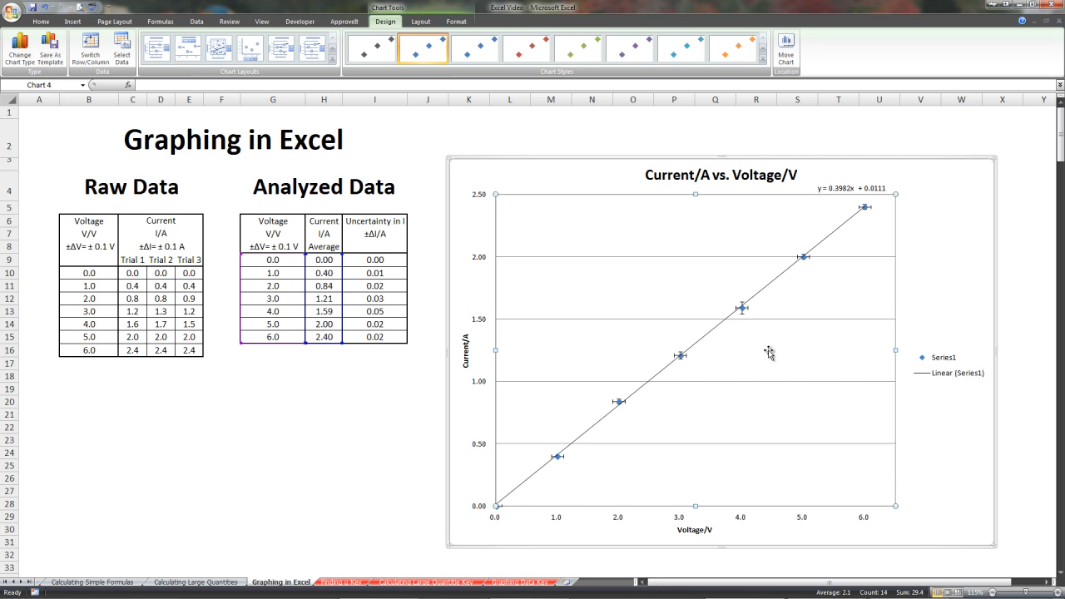
pyautogui.click(946, 157)
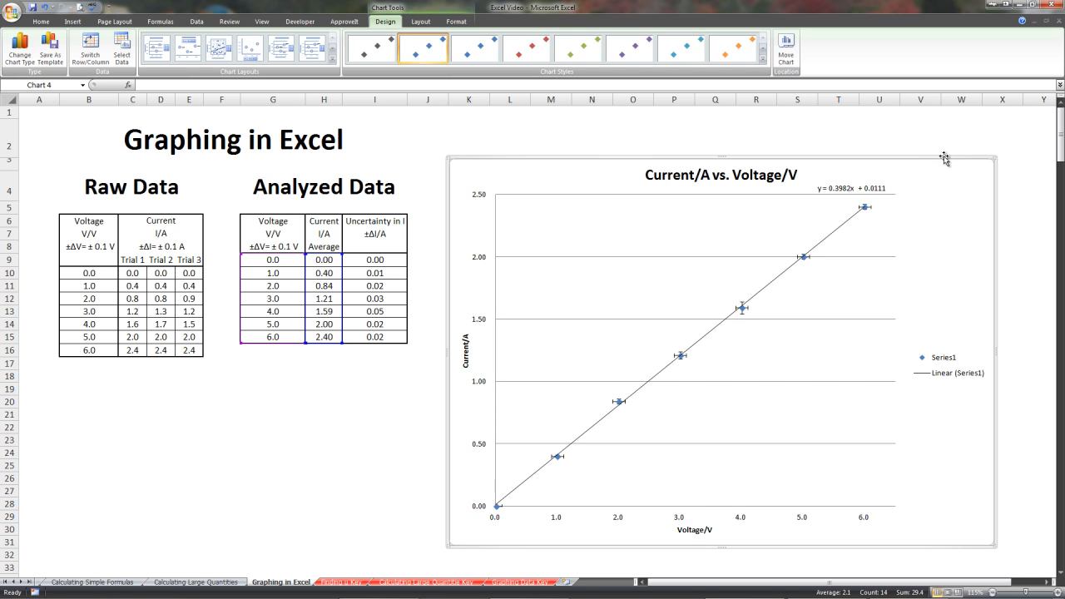
pyautogui.rightClick(944, 156)
pyautogui.click(899, 178)
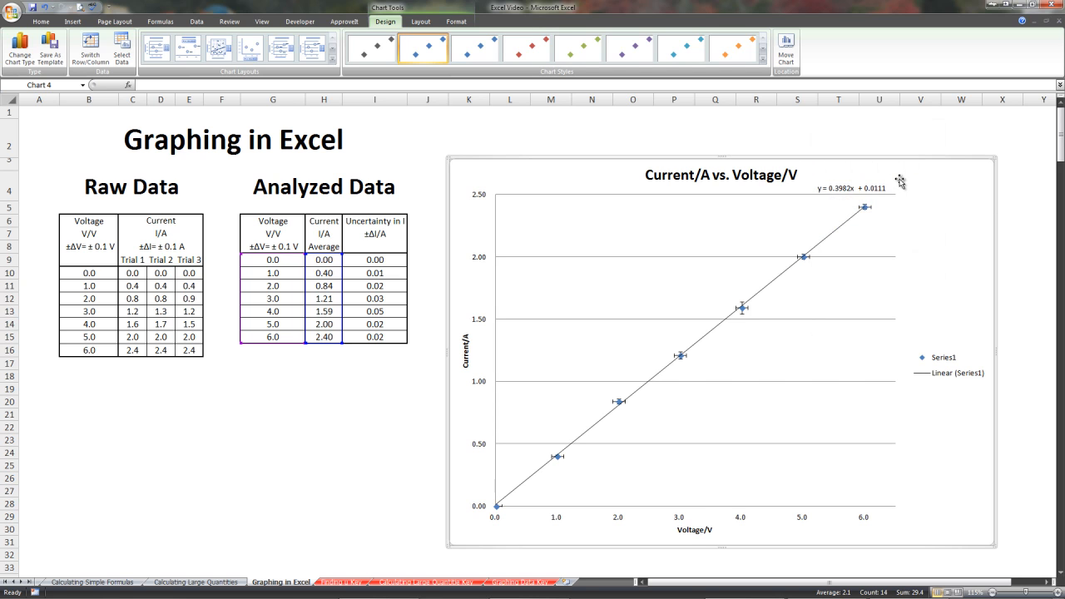